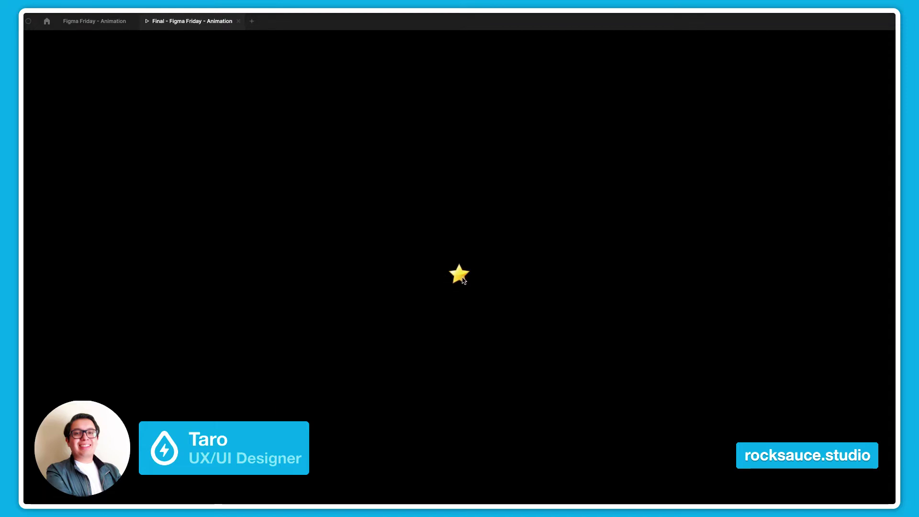
Leave the star animation playback and return to the Figma Friday - Animation design file.
{"action": "left_click", "coordinate": [91, 20]}
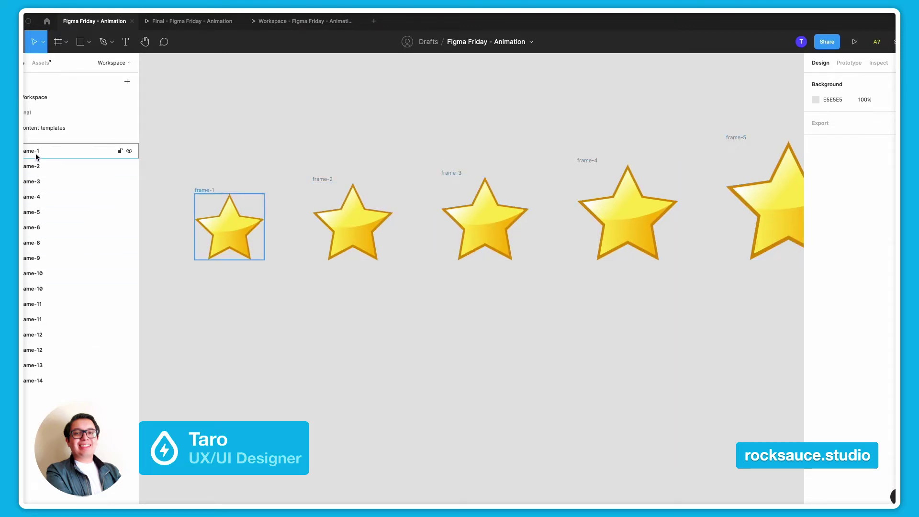
Zoom out to see the whole row of frame-1 to frame-14 and show their prototype connections.
{"action": "left_click", "coordinate": [213, 190]}
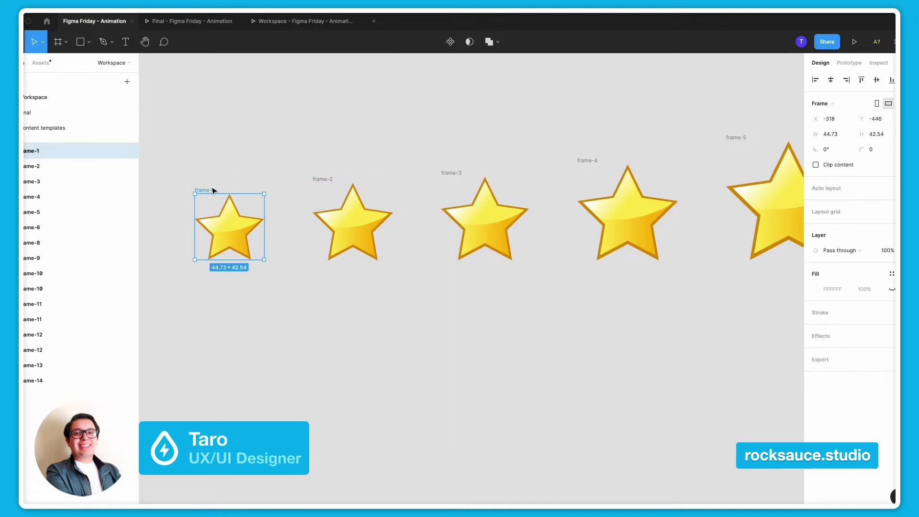
{"action": "left_click", "coordinate": [277, 178]}
{"action": "scroll", "coordinate": [283, 249], "scroll_direction": "up", "scroll_amount": 1}
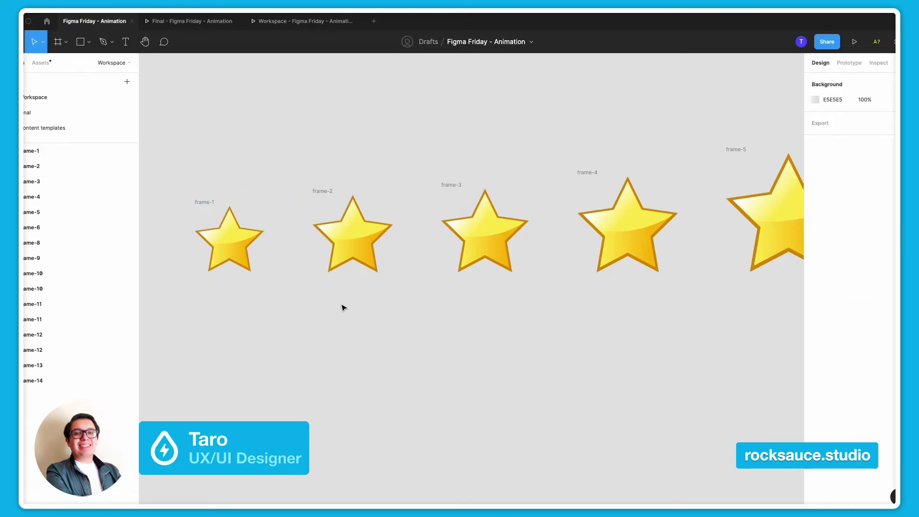
{"action": "scroll", "coordinate": [340, 297], "scroll_direction": "down", "scroll_amount": 3}
{"action": "scroll", "coordinate": [430, 303], "scroll_direction": "down", "scroll_amount": 2}
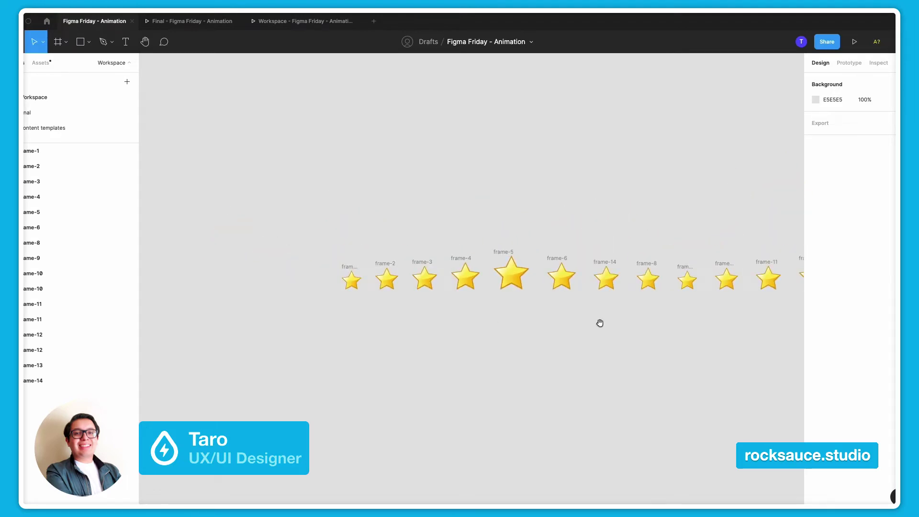
{"action": "scroll", "coordinate": [449, 309], "scroll_direction": "down", "scroll_amount": 2}
{"action": "scroll", "coordinate": [395, 302], "scroll_direction": "down", "scroll_amount": 1}
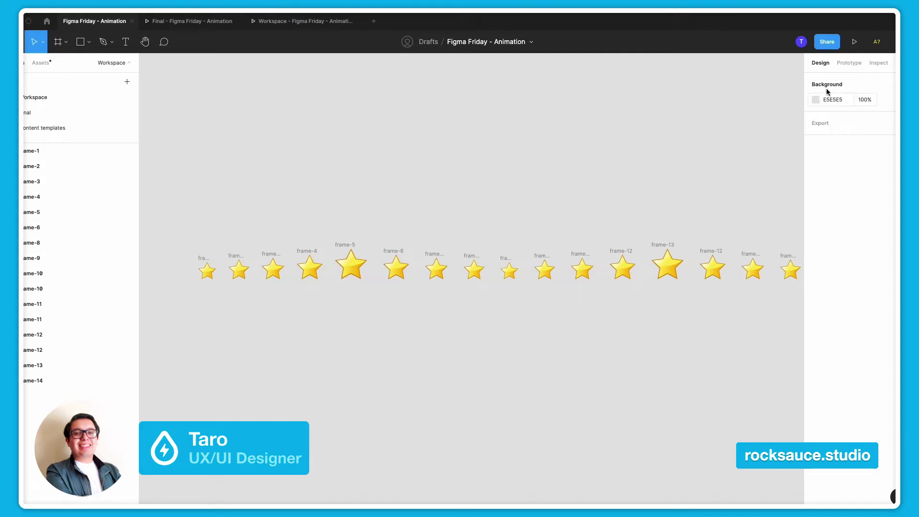
{"action": "left_click", "coordinate": [849, 63]}
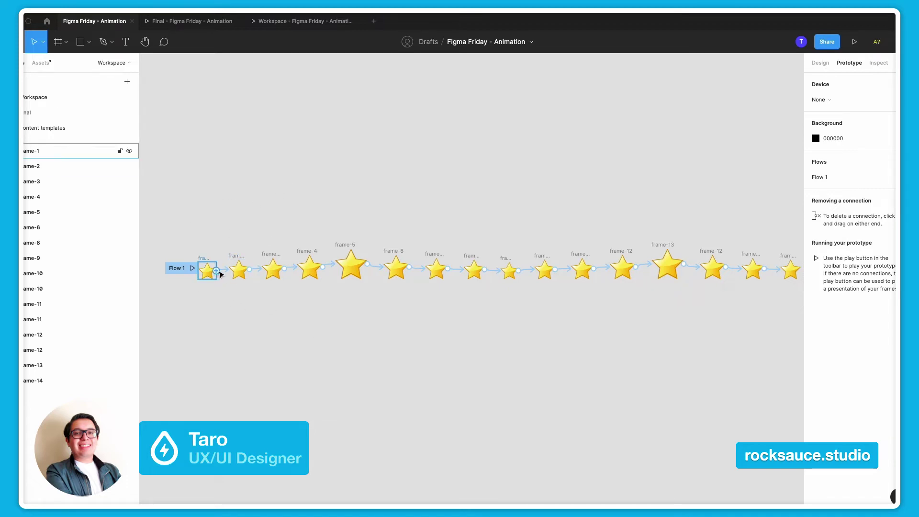
Link frame-1 to frame-2 with a prototype connection.
{"action": "left_click", "coordinate": [218, 273]}
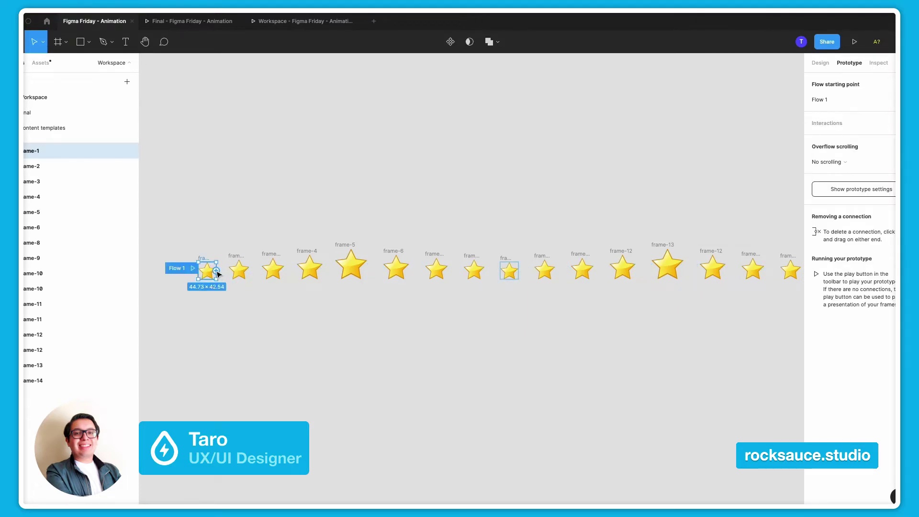
{"action": "left_click_drag", "start_coordinate": [218, 272], "coordinate": [237, 270]}
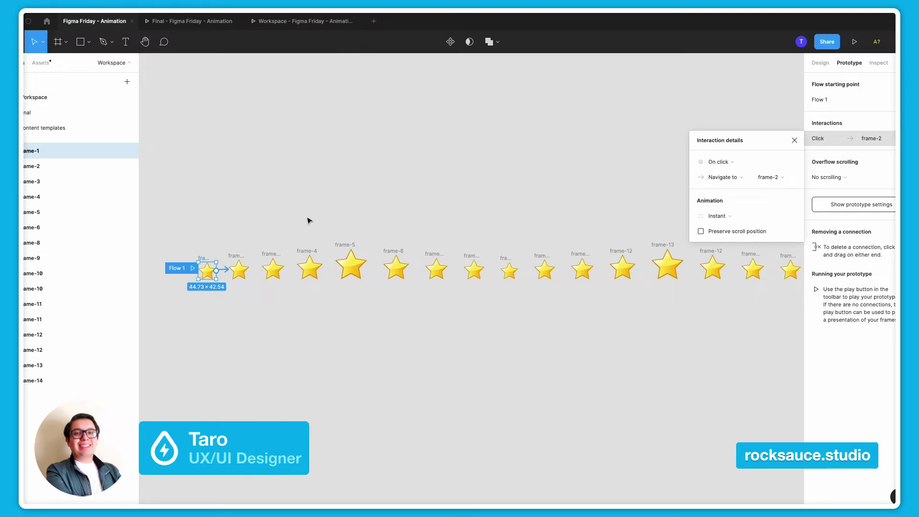
{"action": "left_click", "coordinate": [316, 215]}
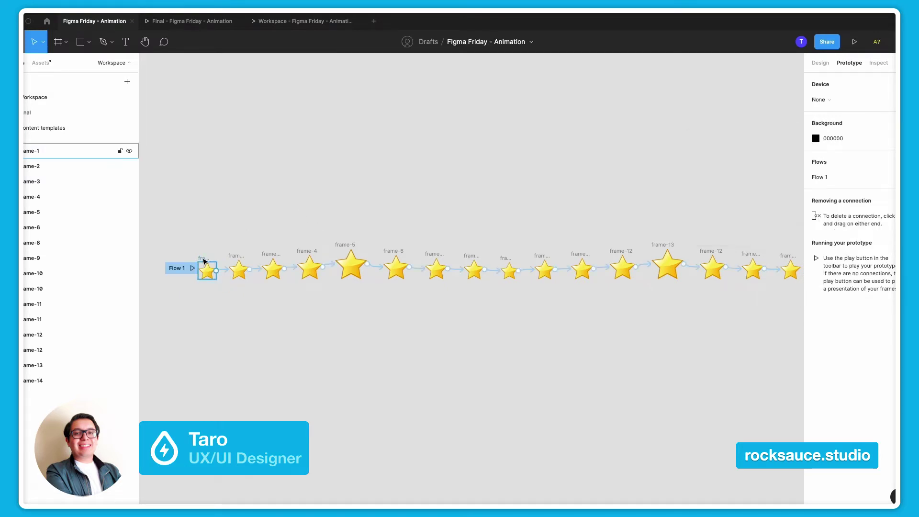
Play Flow 1 and step one frame, then open frame-1's On click connection to frame-2.
{"action": "left_click", "coordinate": [194, 268]}
{"action": "left_click", "coordinate": [461, 275]}
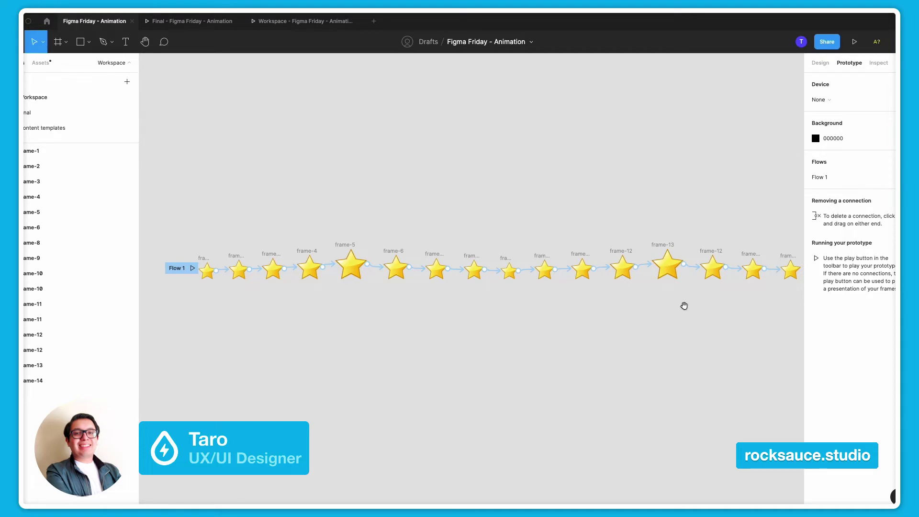
{"action": "left_click_drag", "start_coordinate": [684, 305], "coordinate": [515, 326]}
{"action": "scroll", "coordinate": [309, 342], "scroll_direction": "left", "scroll_amount": 8}
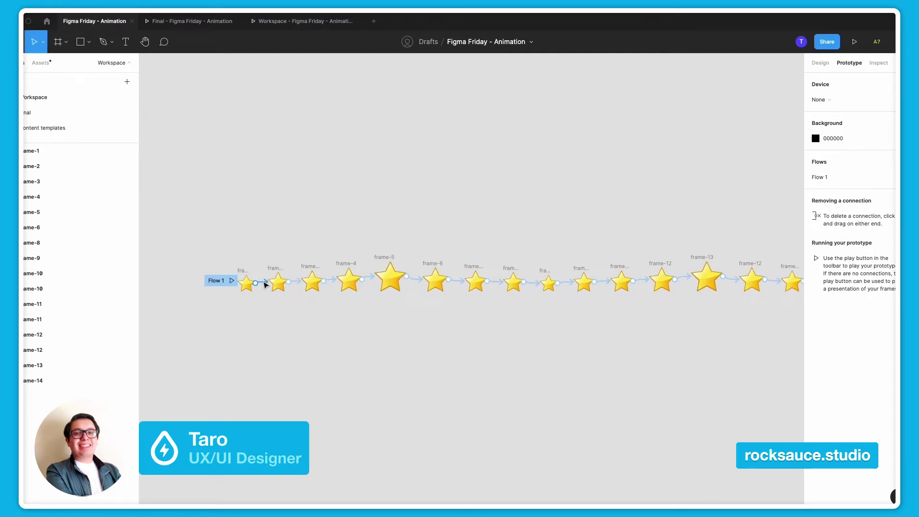
{"action": "left_click", "coordinate": [256, 282]}
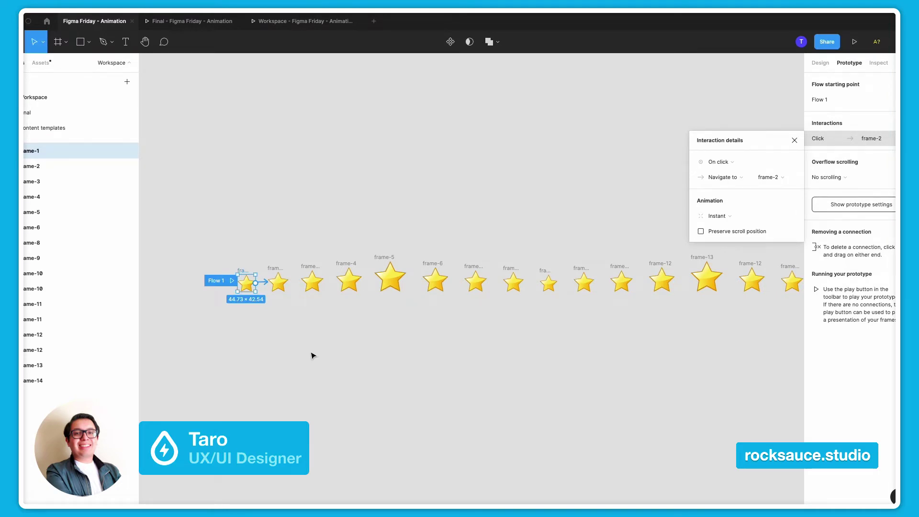
Change frame-1's trigger to frame-2 from On click to After delay (800ms), then play Flow 1.
{"action": "left_click", "coordinate": [731, 163]}
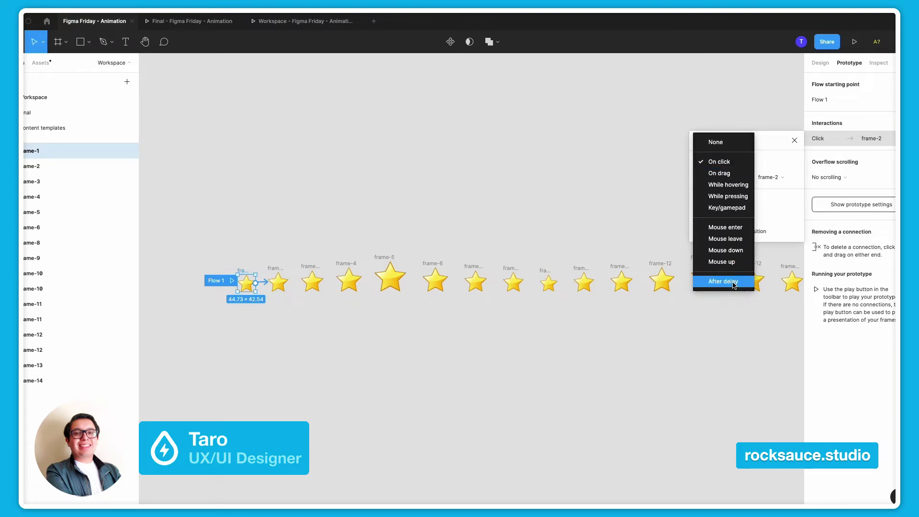
{"action": "left_click", "coordinate": [732, 163]}
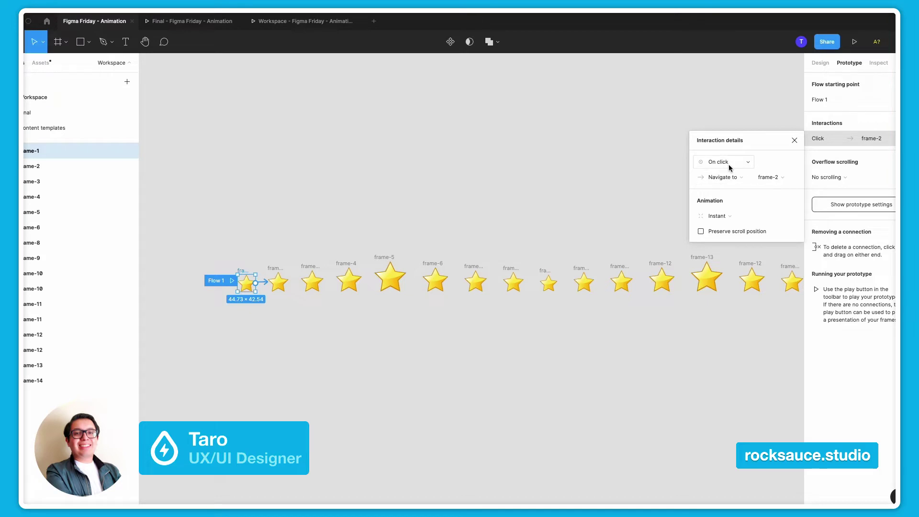
{"action": "left_click", "coordinate": [734, 167]}
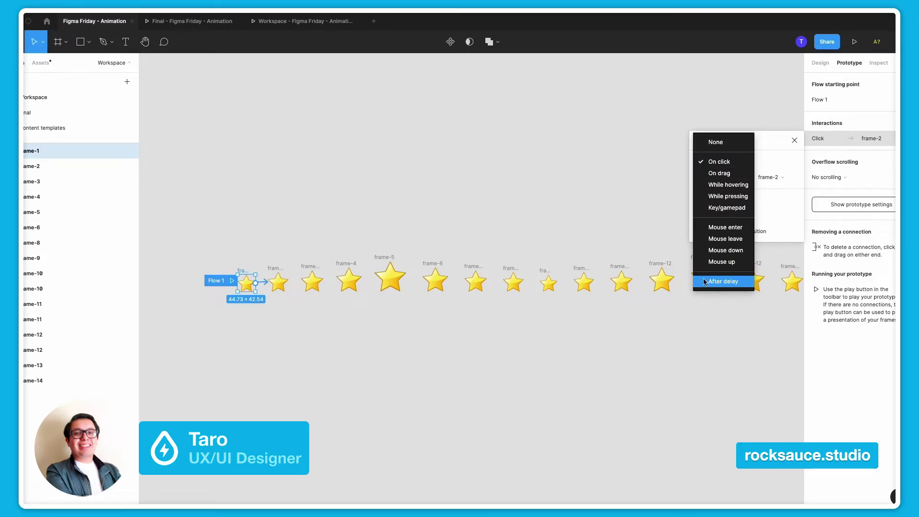
{"action": "left_click", "coordinate": [723, 281]}
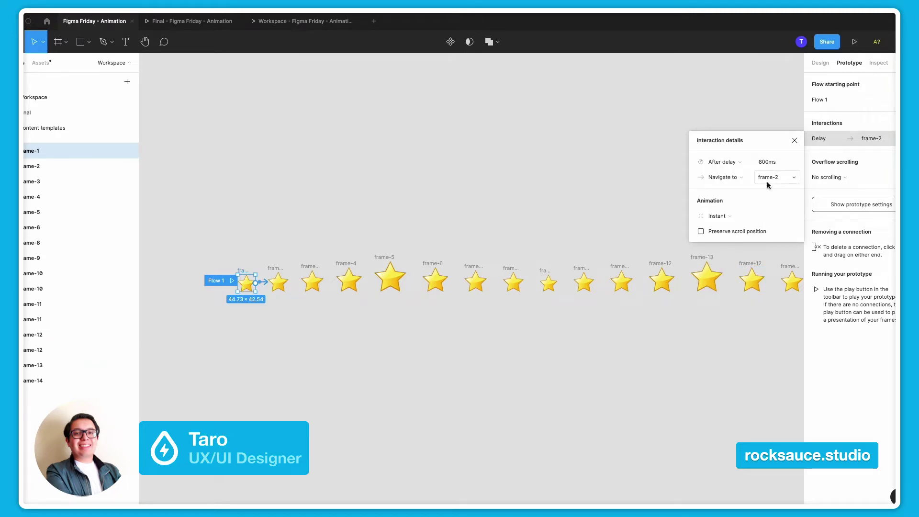
{"action": "left_click", "coordinate": [772, 163]}
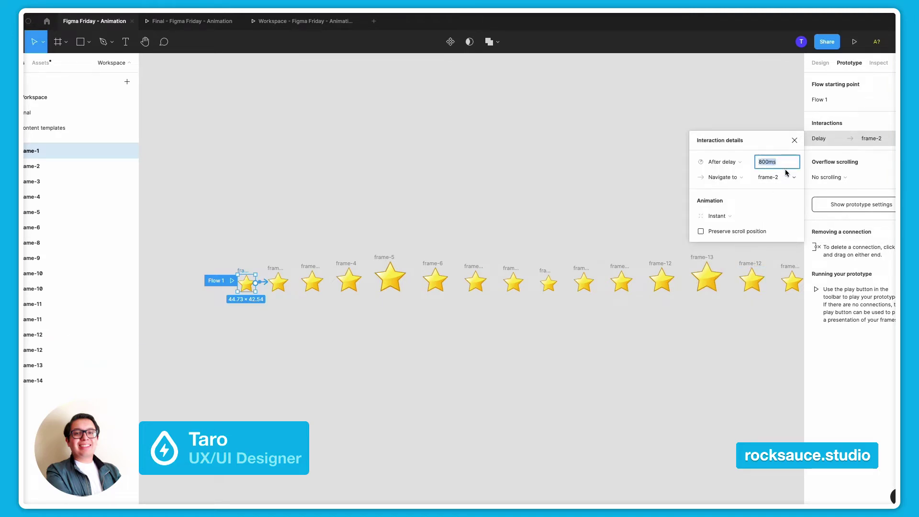
{"action": "left_click", "coordinate": [661, 168]}
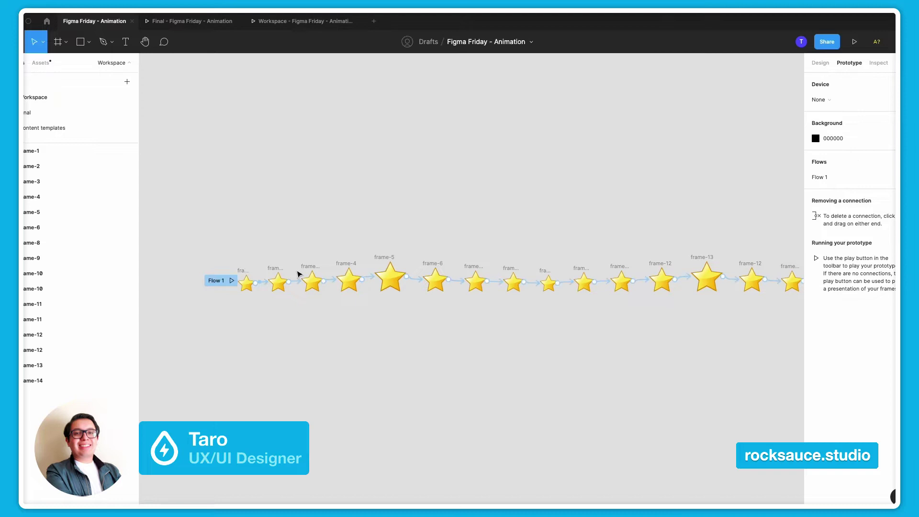
{"action": "left_click", "coordinate": [231, 280]}
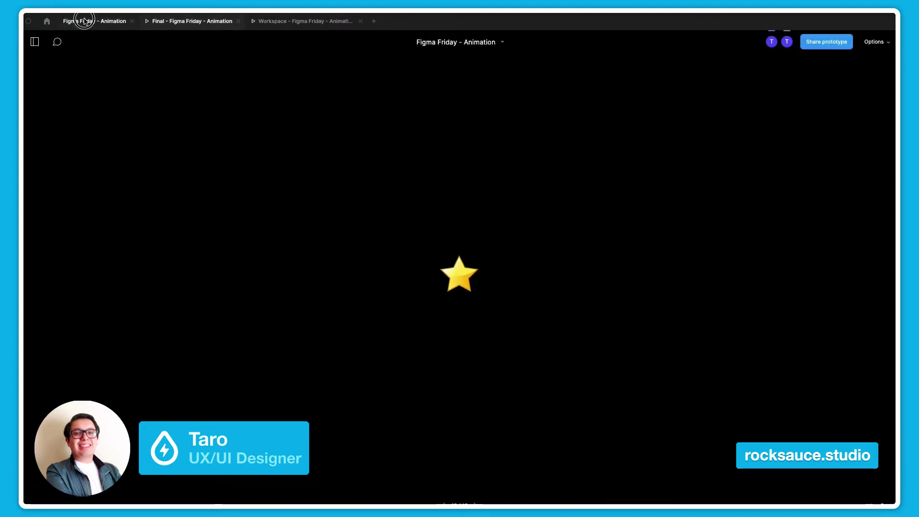
{"action": "left_click", "coordinate": [89, 22]}
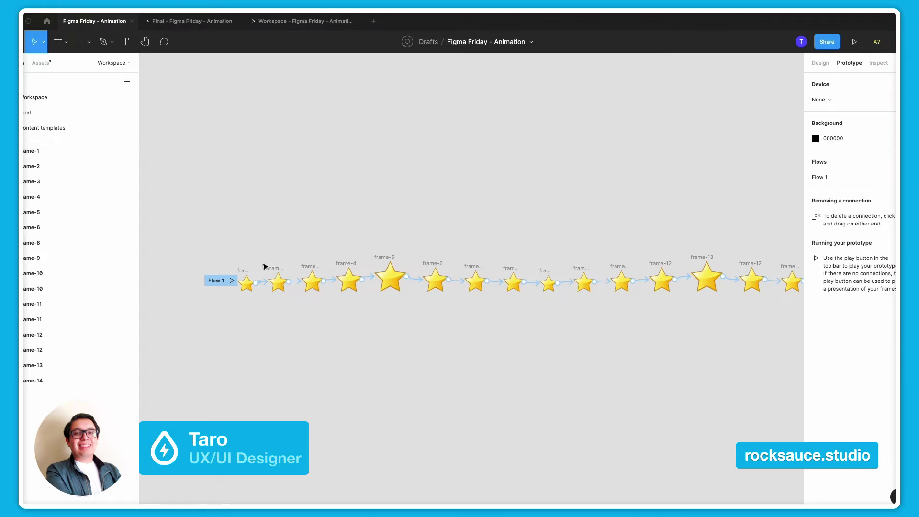
Set frame-1's After delay to frame-2 to 16ms, keeping the Instant animation.
{"action": "left_click", "coordinate": [264, 283]}
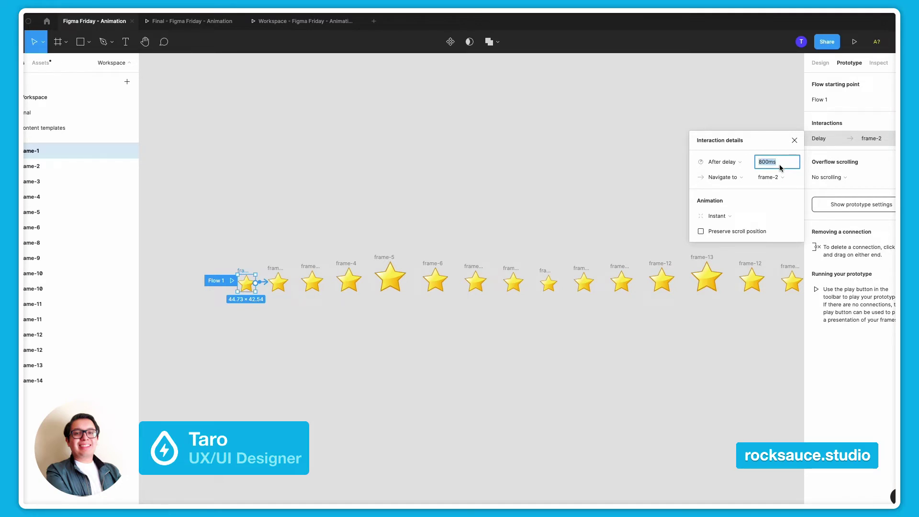
{"action": "key", "text": "Return"}
{"action": "left_click", "coordinate": [726, 219]}
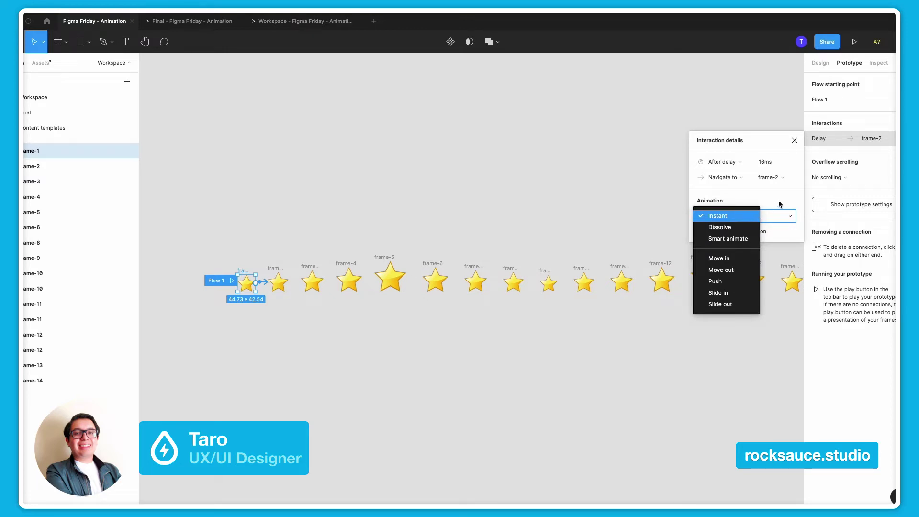
{"action": "left_click", "coordinate": [724, 216]}
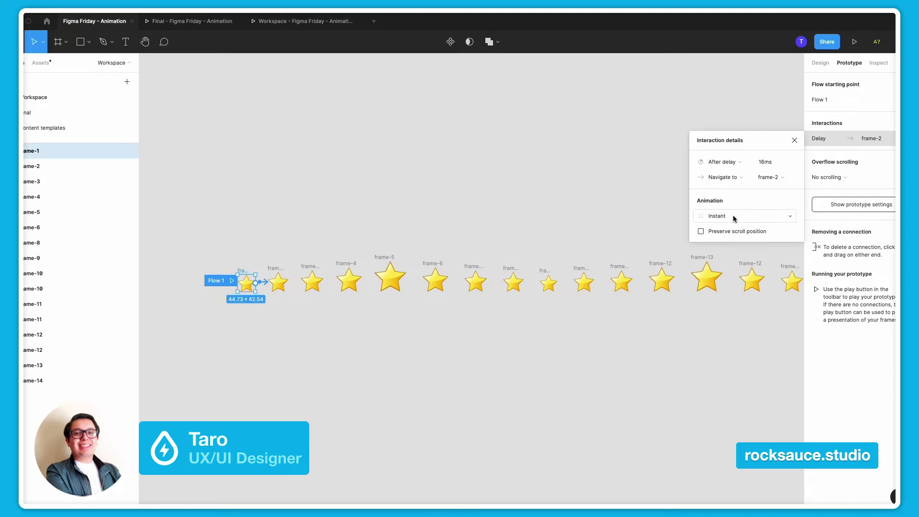
{"action": "left_click", "coordinate": [325, 192]}
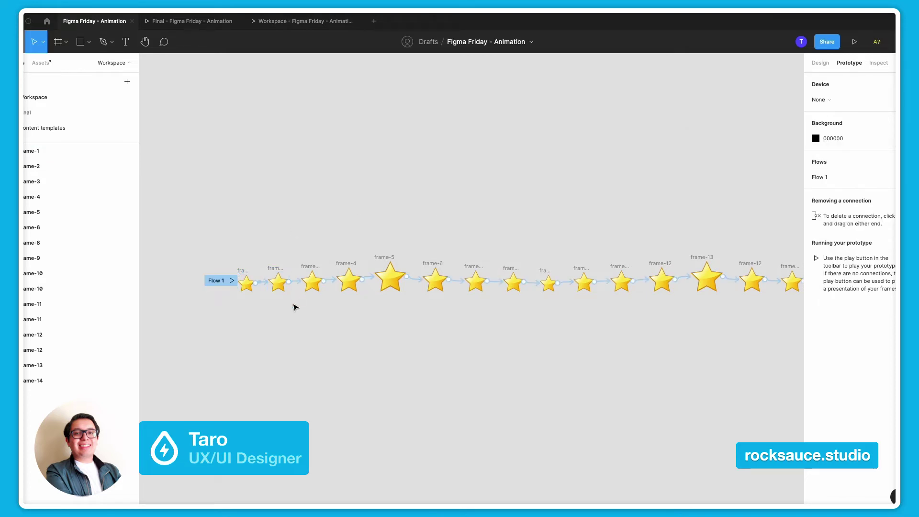
{"action": "left_click", "coordinate": [310, 277]}
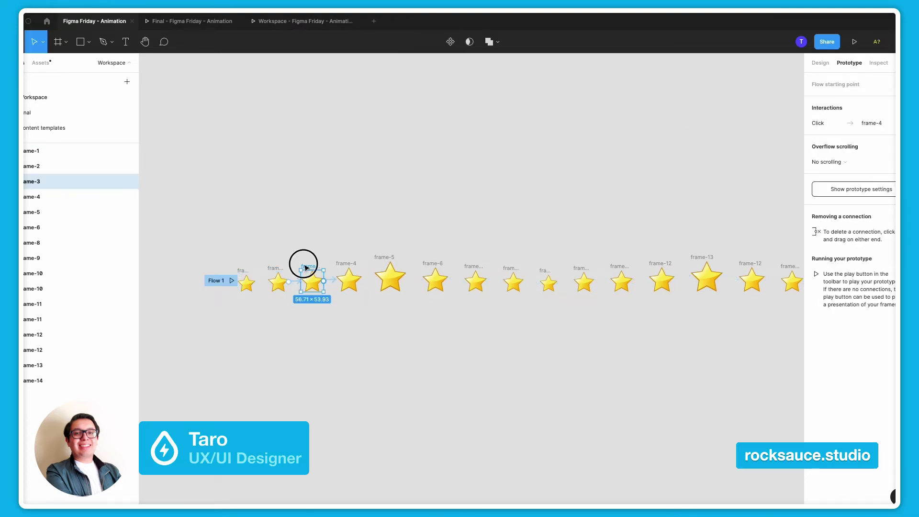
{"action": "left_click", "coordinate": [387, 259]}
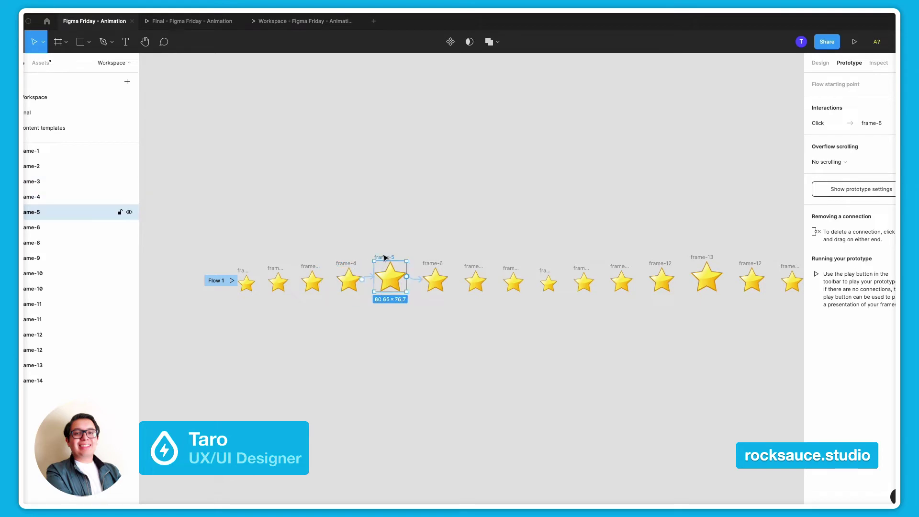
{"action": "left_click", "coordinate": [429, 240]}
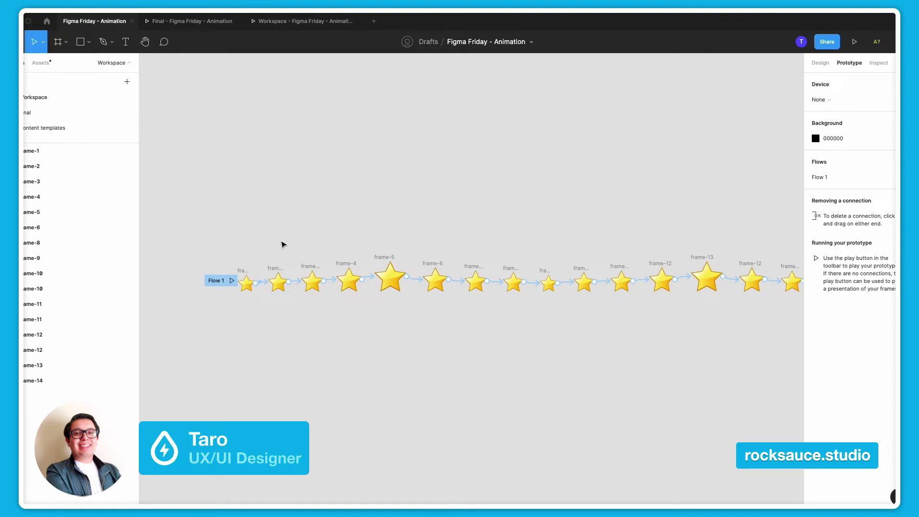
{"action": "left_click", "coordinate": [277, 280]}
{"action": "key", "text": "Escape"}
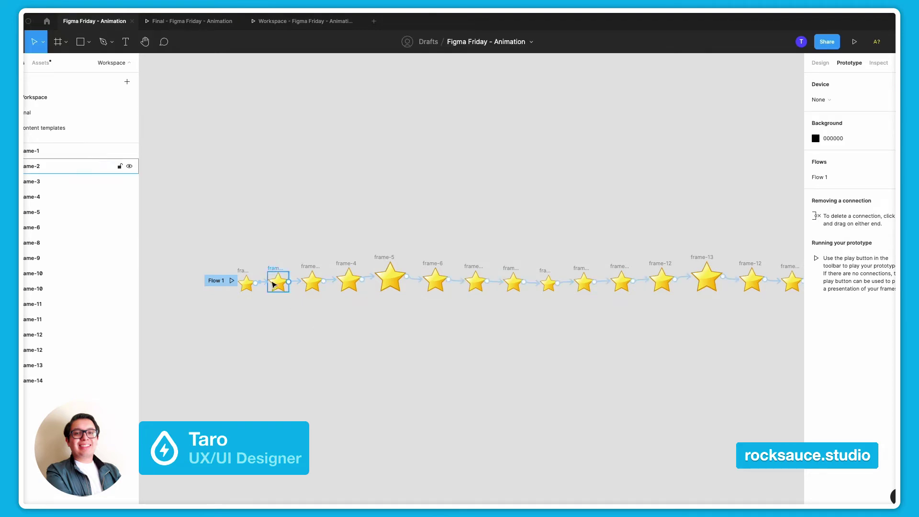
Make frame-2's connection to frame-3 fire After delay of 16ms.
{"action": "left_click", "coordinate": [276, 271]}
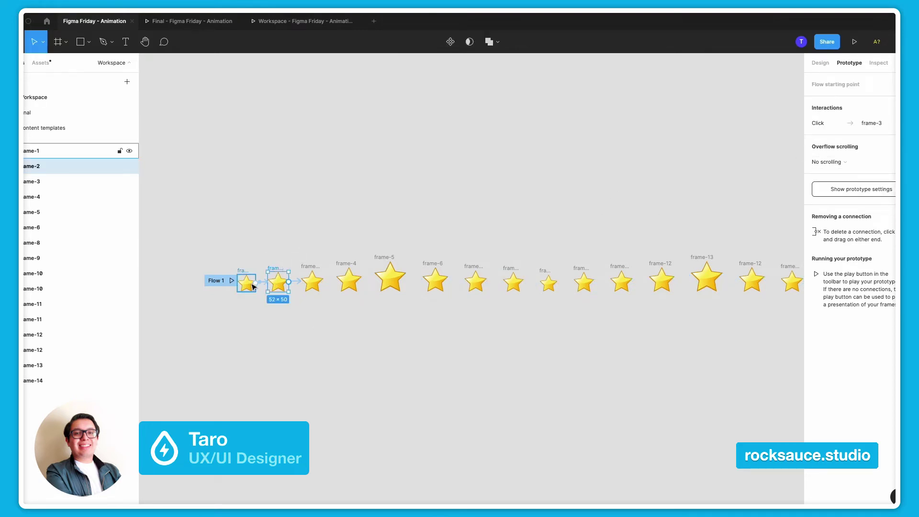
{"action": "left_click", "coordinate": [299, 284]}
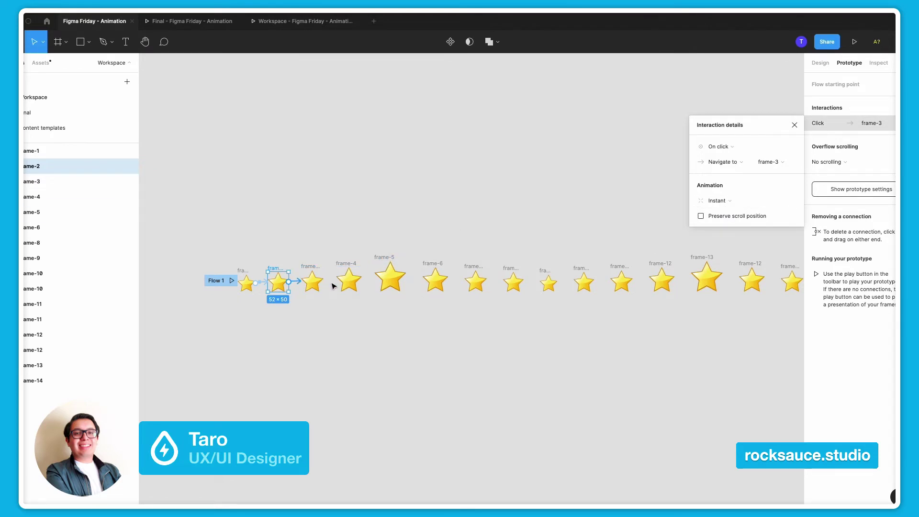
{"action": "left_click", "coordinate": [303, 274]}
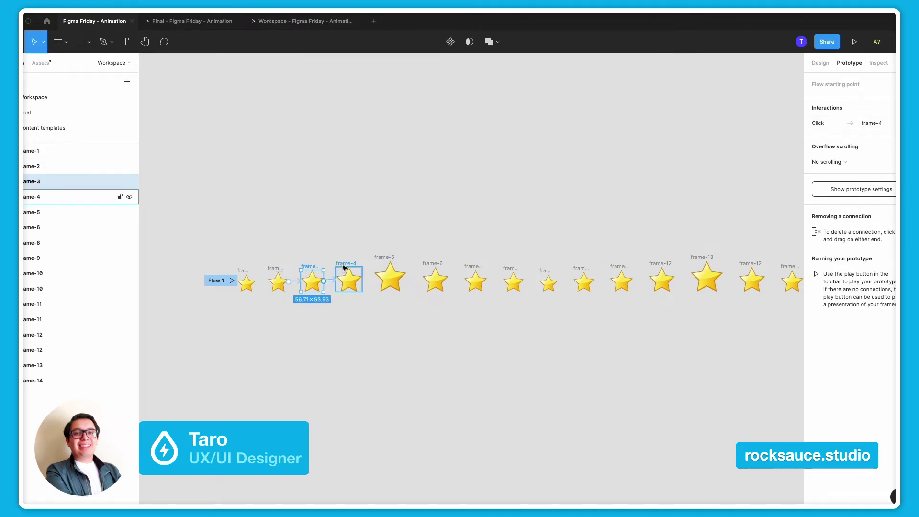
{"action": "left_click", "coordinate": [354, 274]}
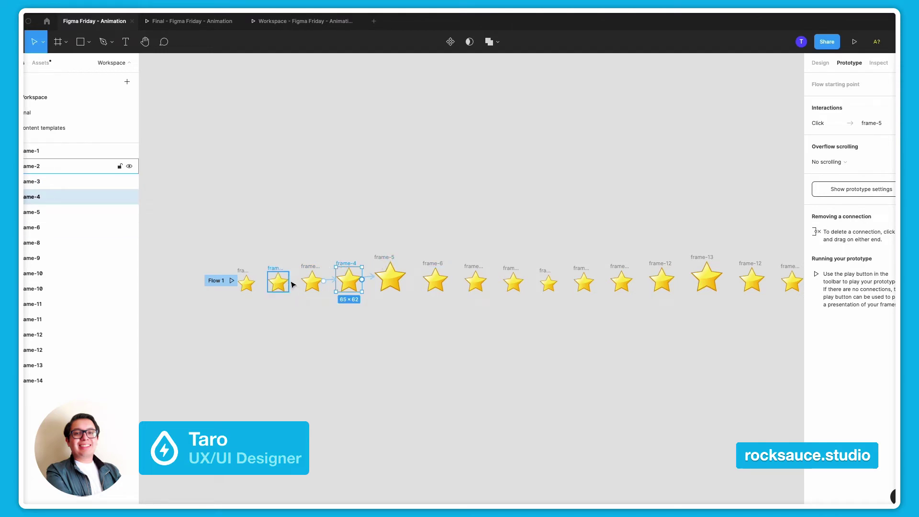
{"action": "left_click", "coordinate": [276, 271]}
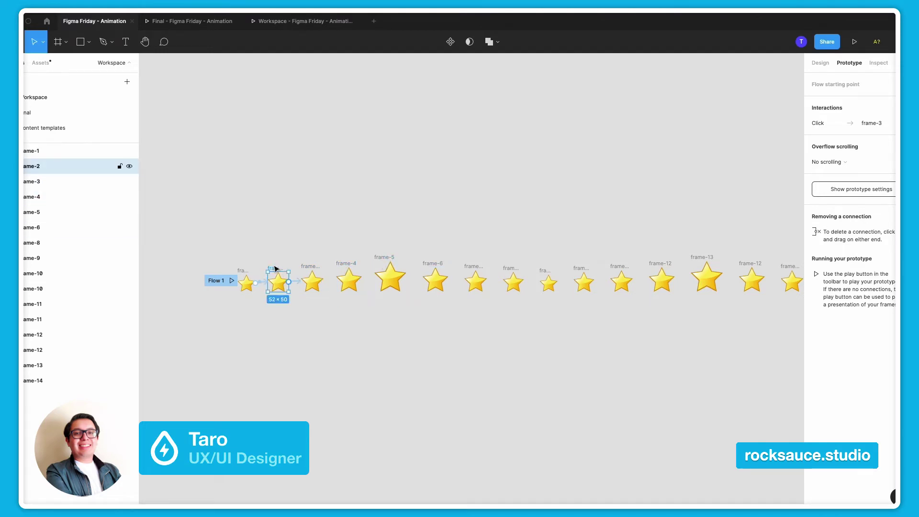
{"action": "left_click", "coordinate": [297, 285]}
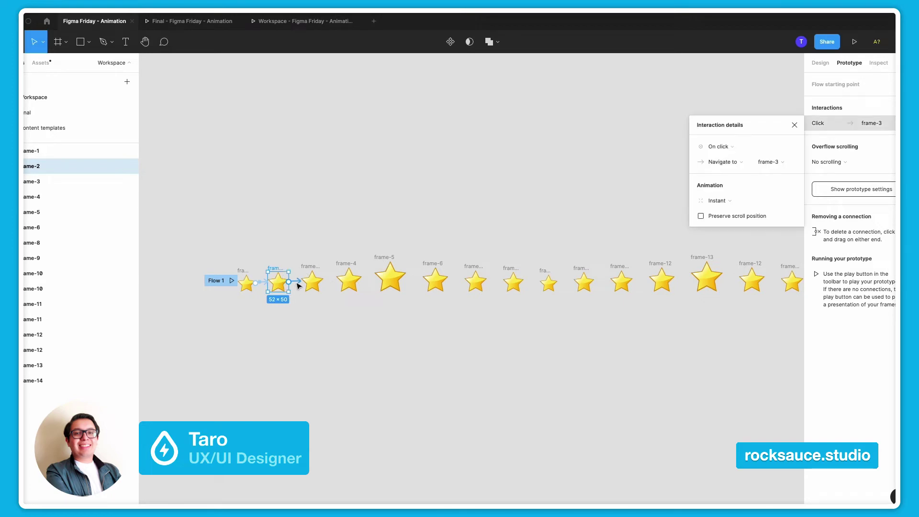
{"action": "left_click", "coordinate": [738, 145]}
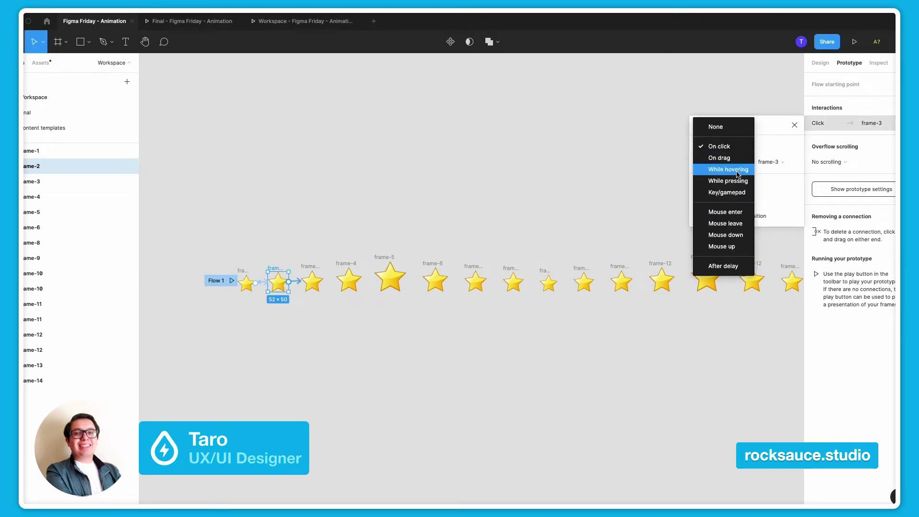
{"action": "left_click", "coordinate": [724, 266]}
{"action": "left_click", "coordinate": [775, 147]}
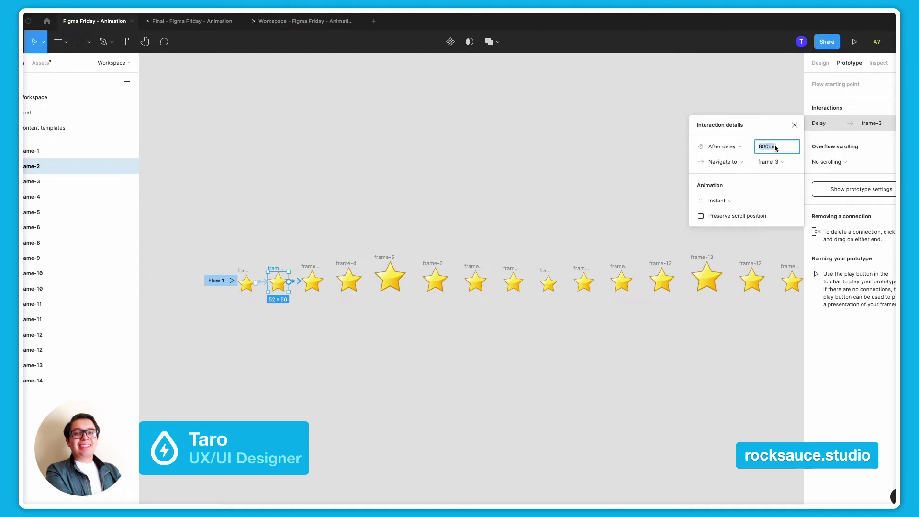
{"action": "type", "text": "16"}
{"action": "key", "text": "Return"}
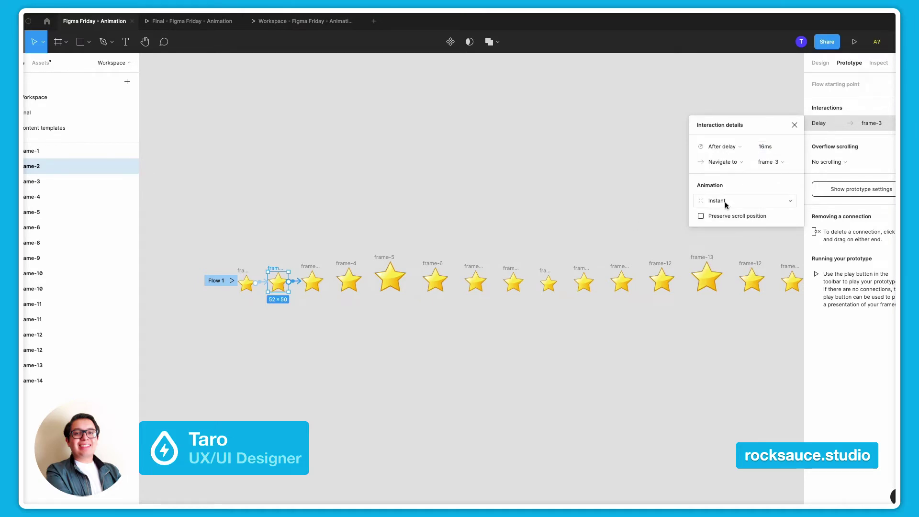
{"action": "key", "text": "Escape"}
Make frame-3's connection fire After delay of 16ms.
{"action": "left_click", "coordinate": [316, 284]}
{"action": "left_click", "coordinate": [330, 281]}
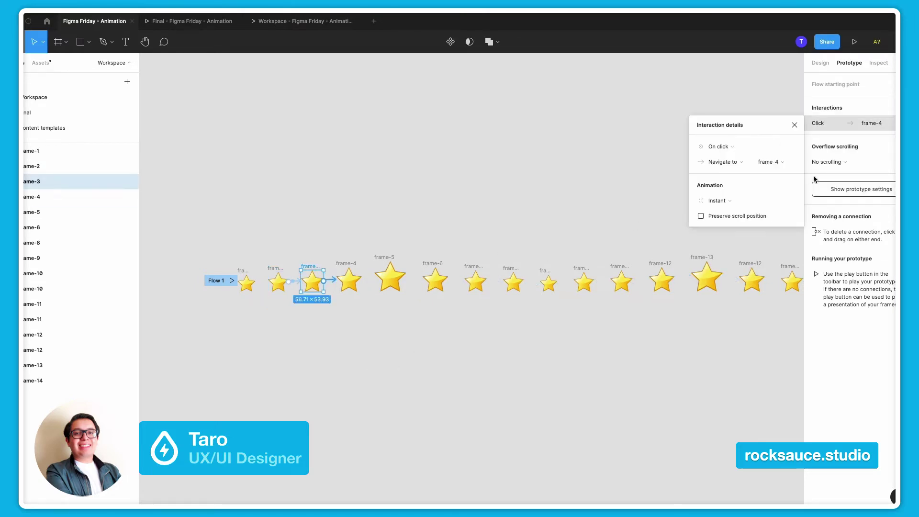
{"action": "left_click", "coordinate": [720, 147]}
{"action": "left_click", "coordinate": [719, 266]}
{"action": "left_click", "coordinate": [773, 148]}
{"action": "type", "text": "16"}
{"action": "key", "text": "Escape"}
Make frame-6's connection fire After delay of 16ms.
{"action": "left_click", "coordinate": [435, 281]}
{"action": "left_click", "coordinate": [457, 281]}
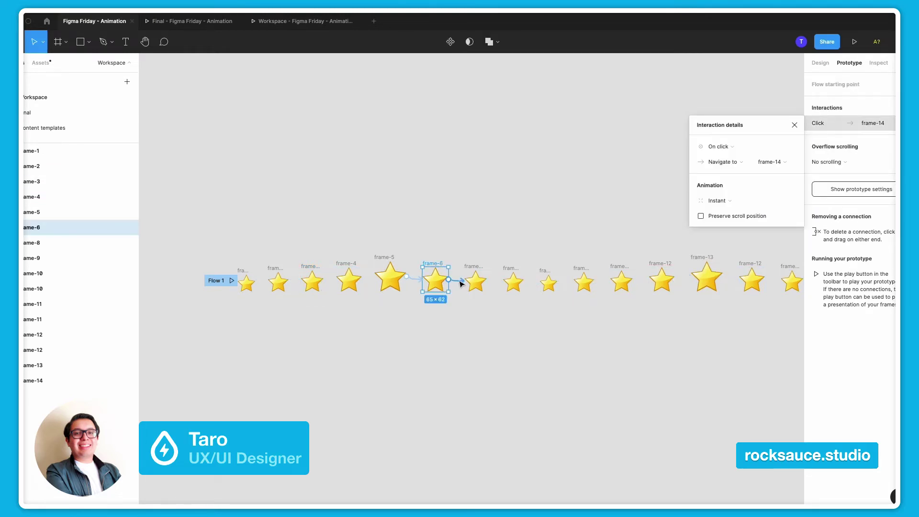
{"action": "left_click", "coordinate": [720, 146]}
{"action": "left_click", "coordinate": [723, 266]}
{"action": "left_click", "coordinate": [766, 151]}
{"action": "type", "text": "16ms"}
{"action": "key", "text": "Escape"}
Make frame-5's connection to frame-6 fire After delay of 16ms.
{"action": "left_click", "coordinate": [412, 278]}
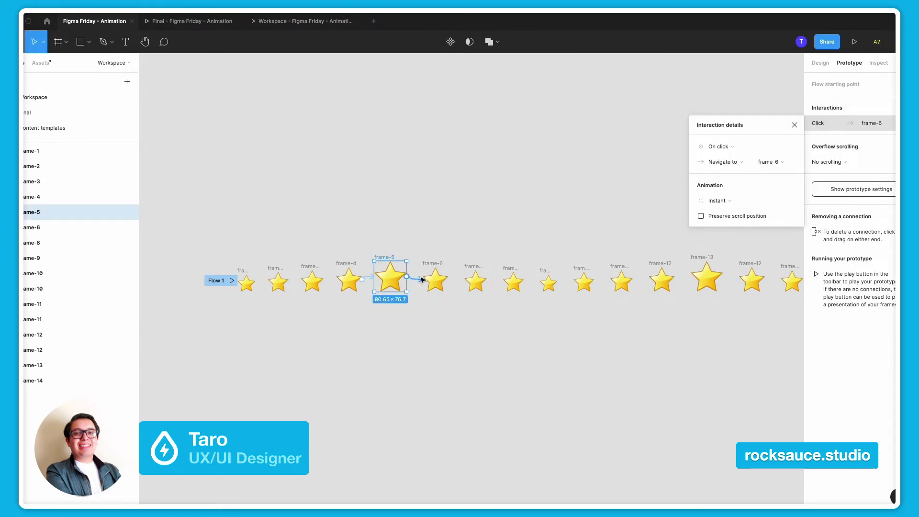
{"action": "left_click", "coordinate": [720, 146]}
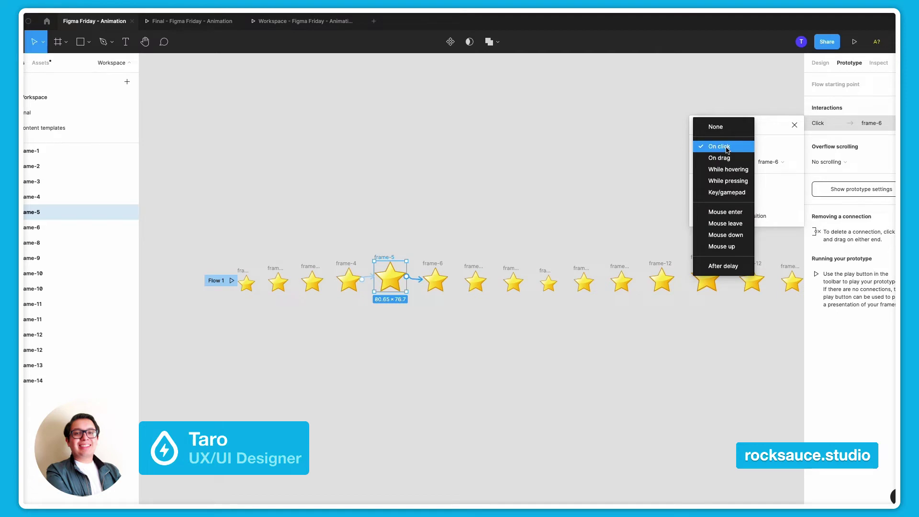
{"action": "left_click", "coordinate": [731, 265]}
{"action": "left_click", "coordinate": [776, 148]}
{"action": "type", "text": "16"}
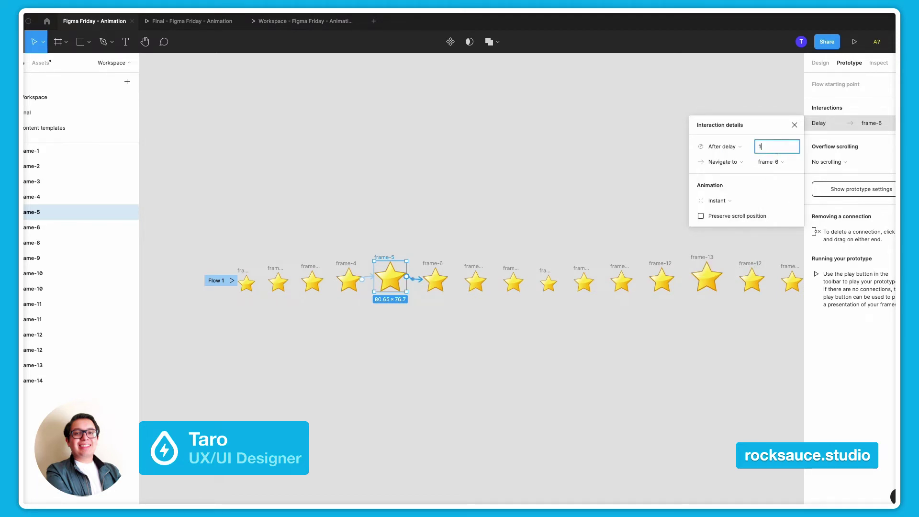
{"action": "key", "text": "Return"}
{"action": "left_click", "coordinate": [515, 392]}
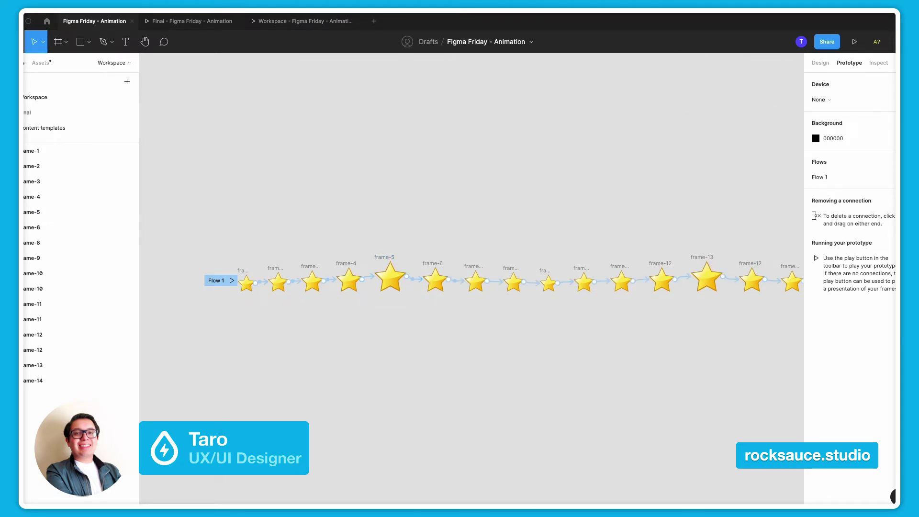
{"action": "scroll", "coordinate": [550, 499], "scroll_direction": "right", "scroll_amount": 3}
Make frame-7's connection to frame-8 fire After delay of 10ms.
{"action": "left_click", "coordinate": [445, 282]}
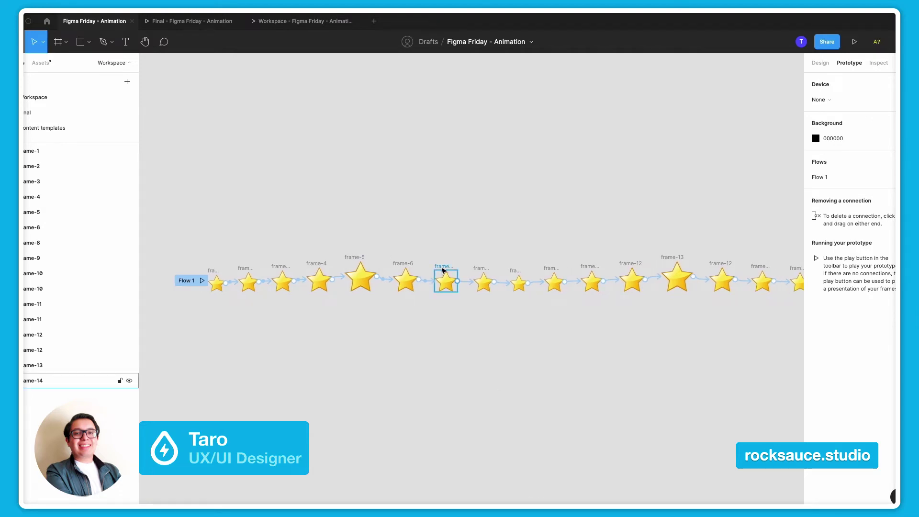
{"action": "left_click", "coordinate": [473, 288]}
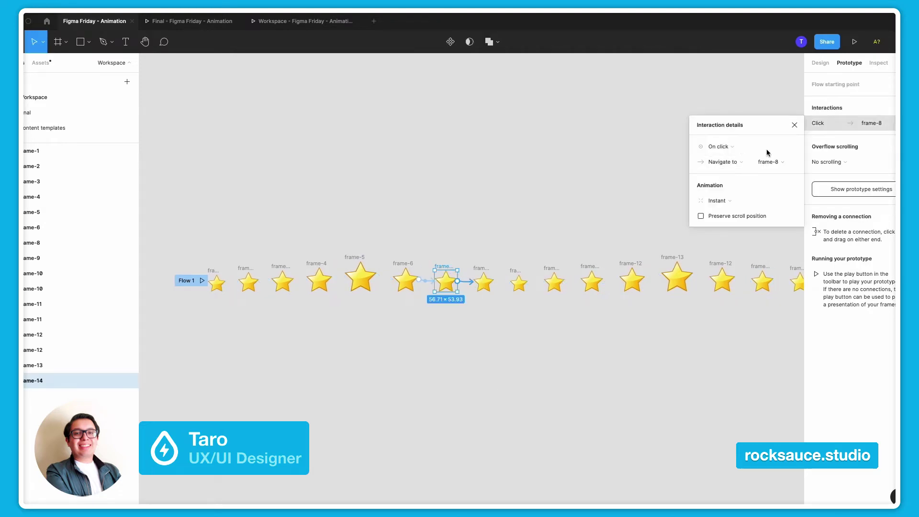
{"action": "left_click", "coordinate": [733, 148]}
{"action": "left_click", "coordinate": [722, 266]}
{"action": "left_click", "coordinate": [777, 150]}
{"action": "type", "text": "10"}
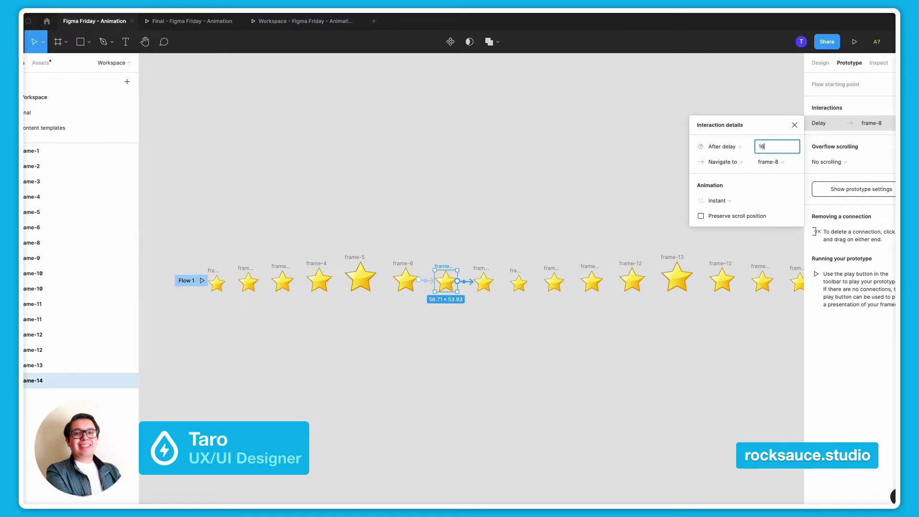
{"action": "key", "text": "Return"}
{"action": "left_click", "coordinate": [493, 289]}
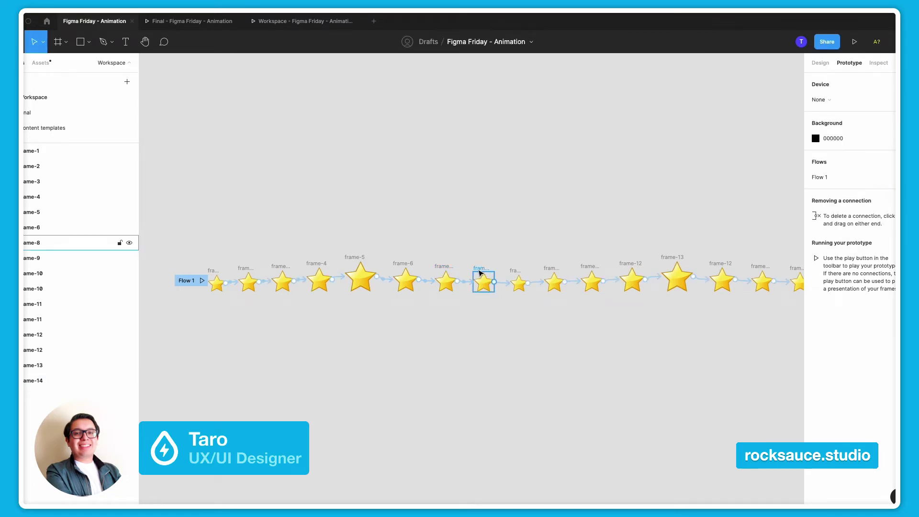
Make frame-8's connection to frame-9 fire After delay of 100ms.
{"action": "left_click", "coordinate": [480, 273]}
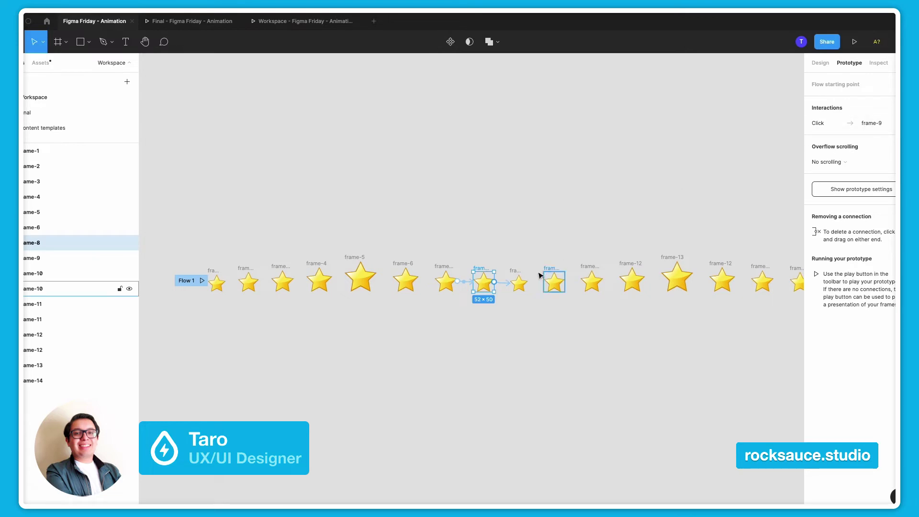
{"action": "left_click", "coordinate": [506, 283]}
{"action": "left_click", "coordinate": [718, 147]}
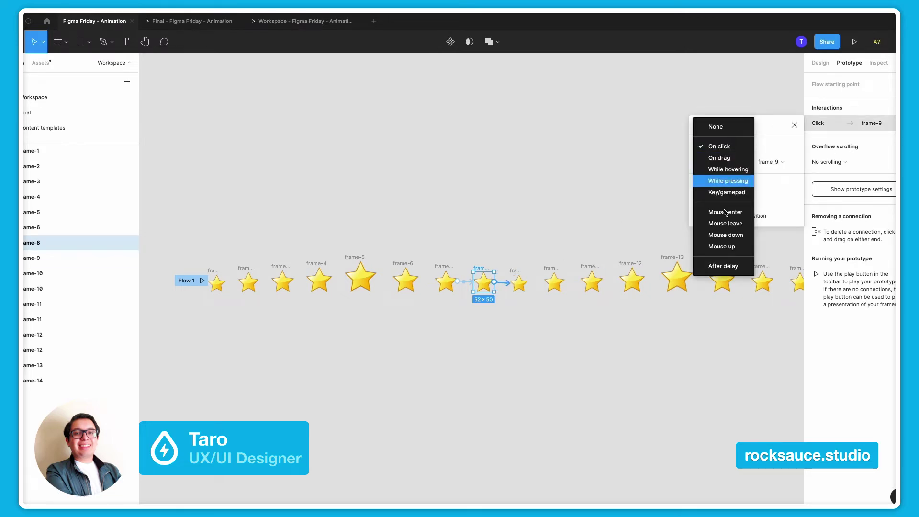
{"action": "left_click", "coordinate": [724, 266]}
{"action": "left_click", "coordinate": [775, 148]}
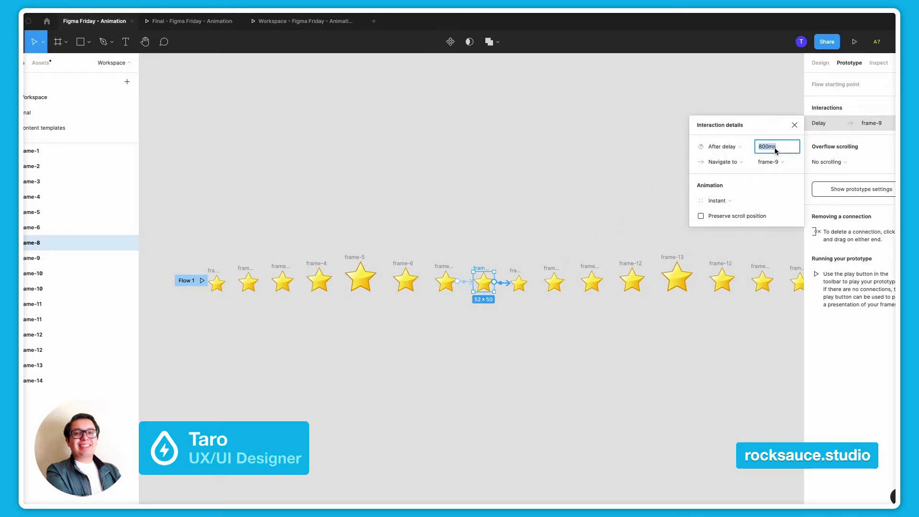
{"action": "type", "text": "100"}
{"action": "key", "text": "Return"}
{"action": "left_click", "coordinate": [524, 484]}
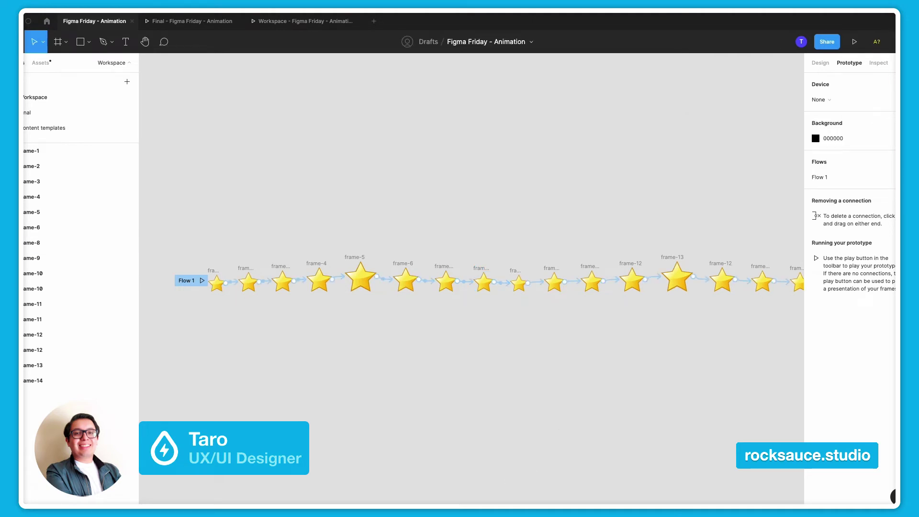
Make frame-9's connection to frame-10 fire After delay of 16ms.
{"action": "scroll", "coordinate": [540, 500], "scroll_direction": "right", "scroll_amount": 3}
{"action": "left_click", "coordinate": [486, 281]}
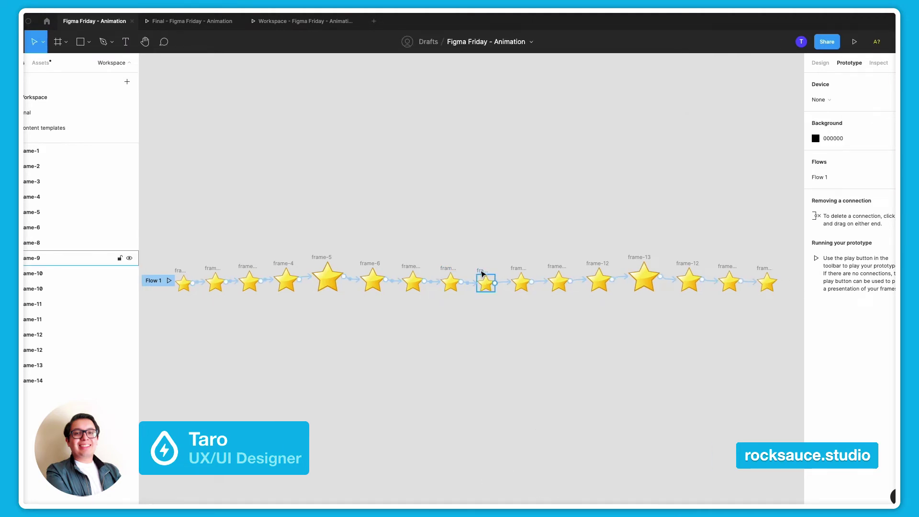
{"action": "left_click", "coordinate": [482, 274]}
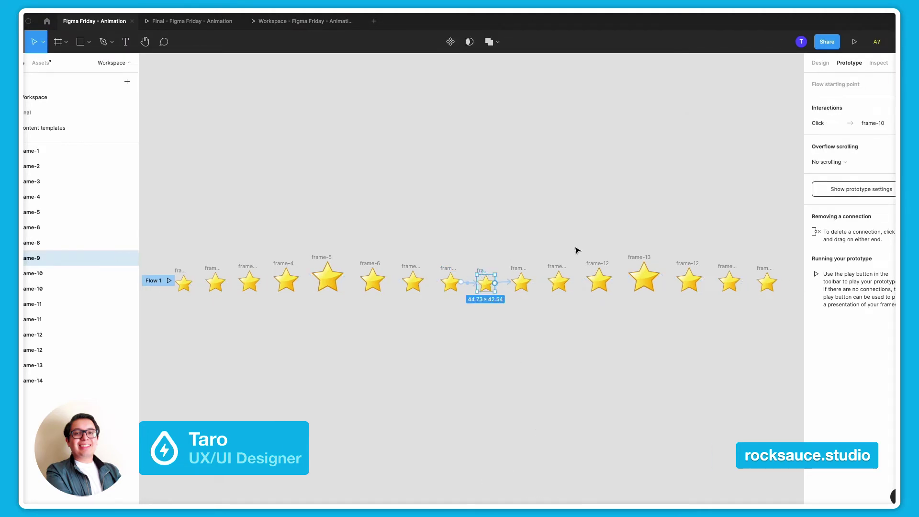
{"action": "left_click", "coordinate": [503, 283]}
{"action": "left_click", "coordinate": [732, 146]}
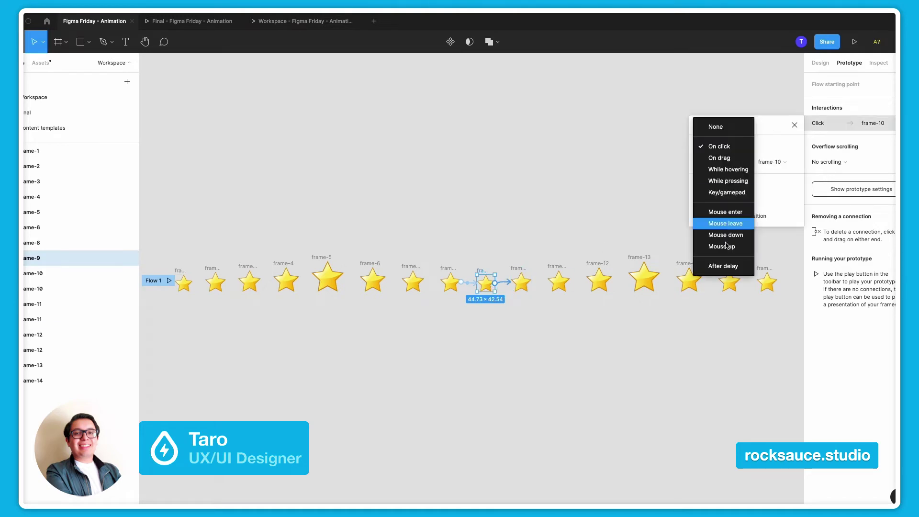
{"action": "left_click", "coordinate": [723, 267]}
{"action": "left_click", "coordinate": [775, 148]}
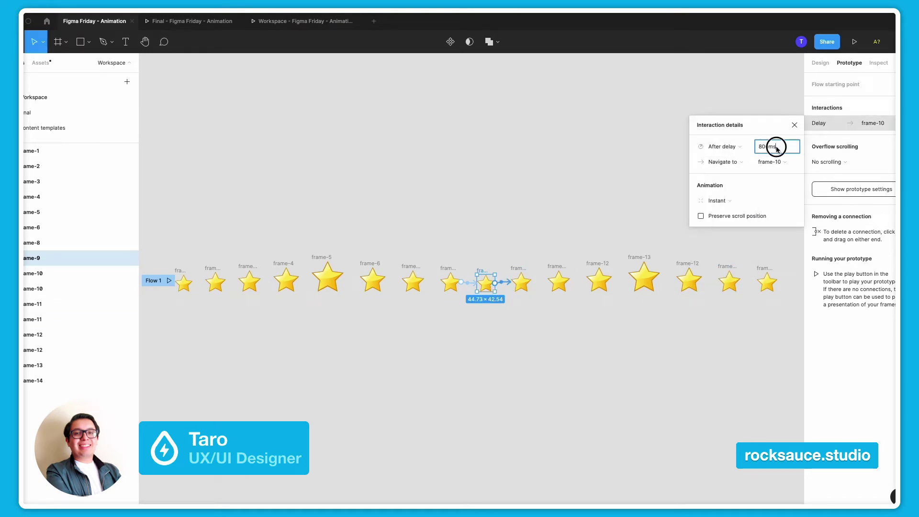
{"action": "type", "text": "16"}
{"action": "key", "text": "Return"}
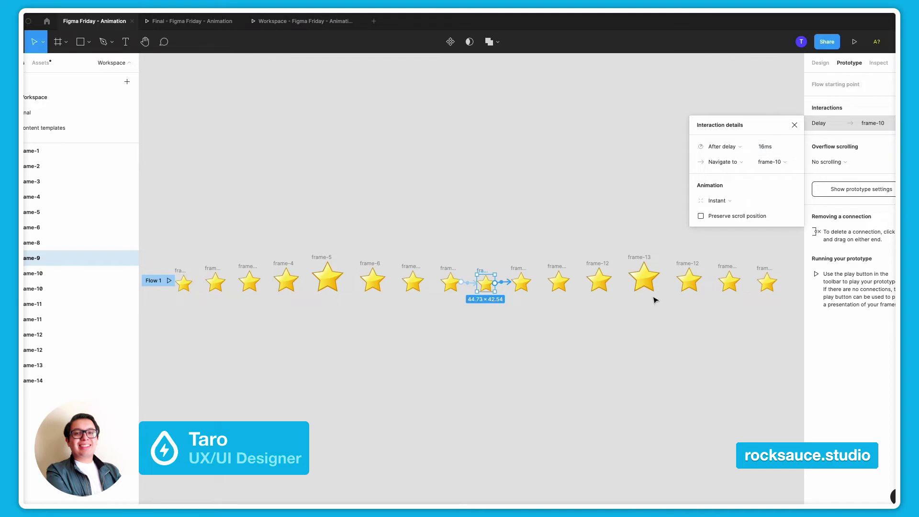
{"action": "left_click", "coordinate": [511, 269]}
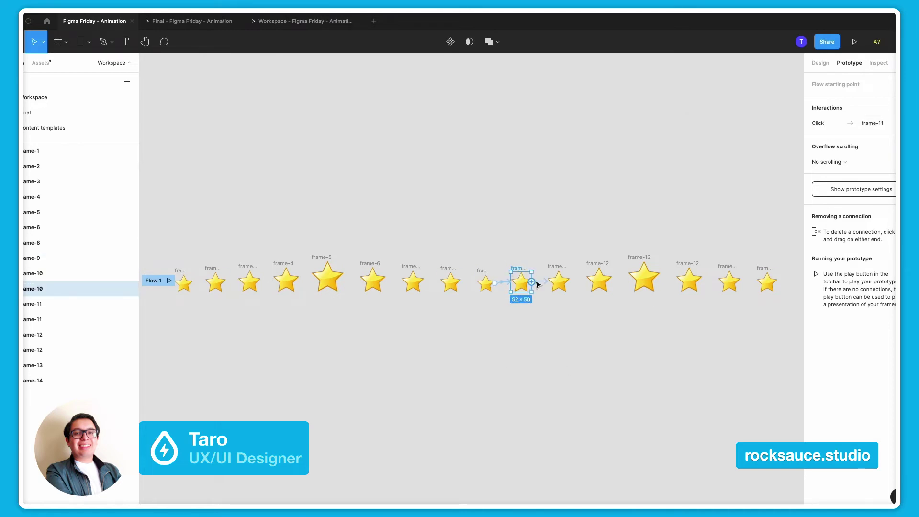
Make frame-10's connection fire After delay of 16ms.
{"action": "left_click", "coordinate": [723, 147]}
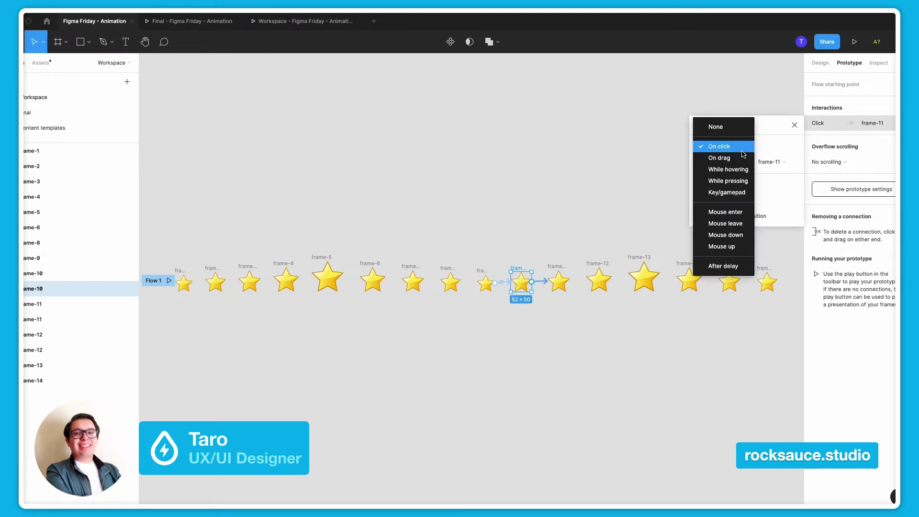
{"action": "left_click", "coordinate": [714, 267]}
{"action": "left_click", "coordinate": [765, 146]}
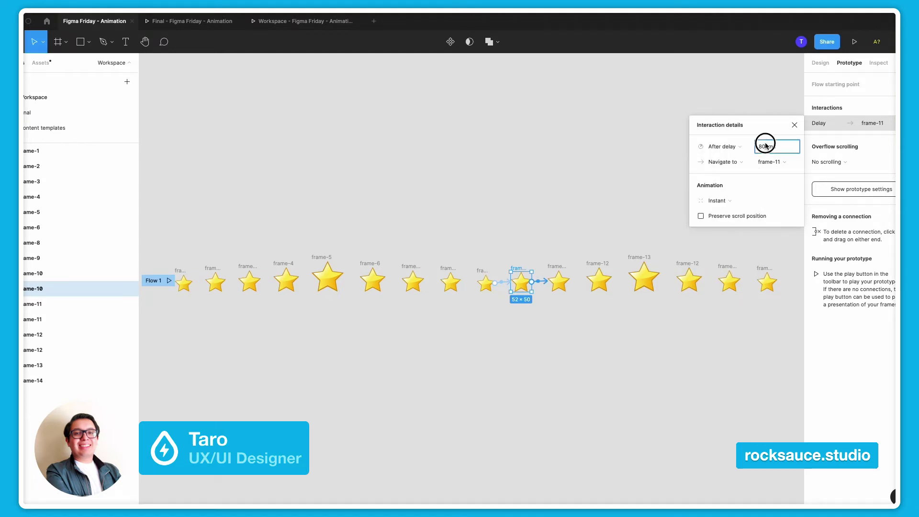
{"action": "type", "text": "16"}
{"action": "key", "text": "Return"}
{"action": "left_click", "coordinate": [613, 191]}
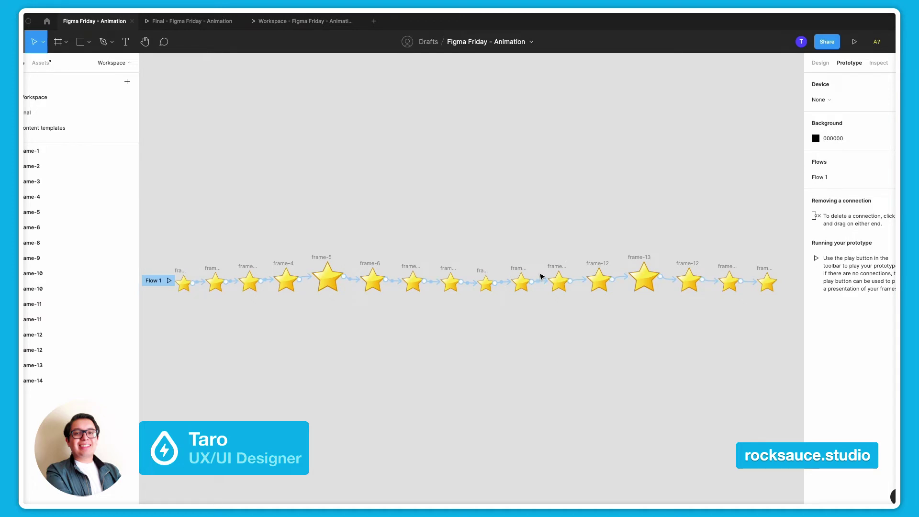
Switch frame-11's connection to frame-12 to After delay, entering 1 as the delay.
{"action": "left_click", "coordinate": [557, 267]}
{"action": "left_click", "coordinate": [579, 280]}
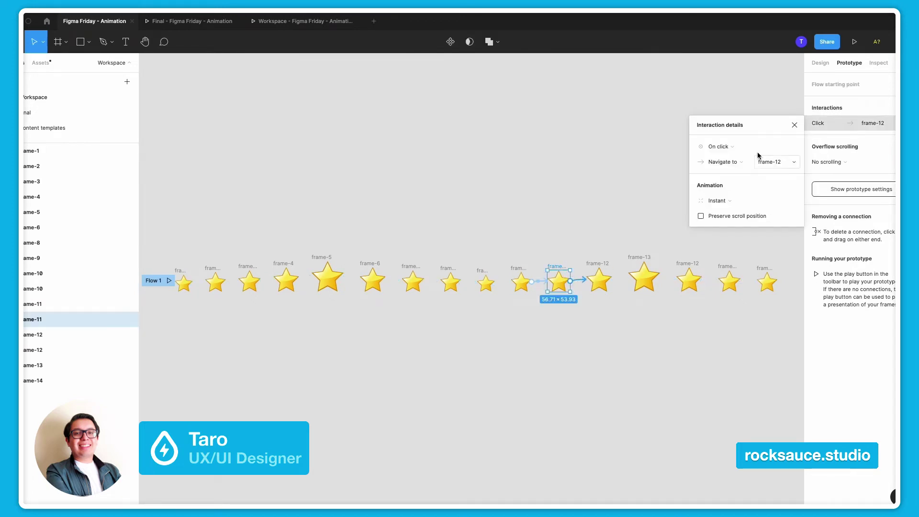
{"action": "left_click", "coordinate": [725, 146]}
{"action": "left_click", "coordinate": [723, 266]}
{"action": "left_click", "coordinate": [774, 149]}
{"action": "type", "text": "16ms"}
{"action": "left_click", "coordinate": [605, 257]}
Make frame-12's connection to frame-13 fire After delay of 10ms.
{"action": "left_click", "coordinate": [605, 270]}
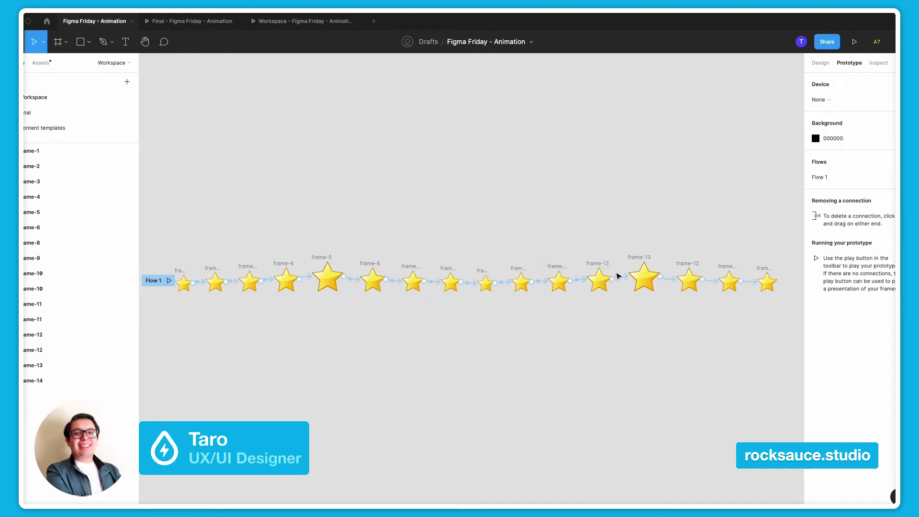
{"action": "left_click", "coordinate": [623, 279]}
{"action": "left_click", "coordinate": [721, 147]}
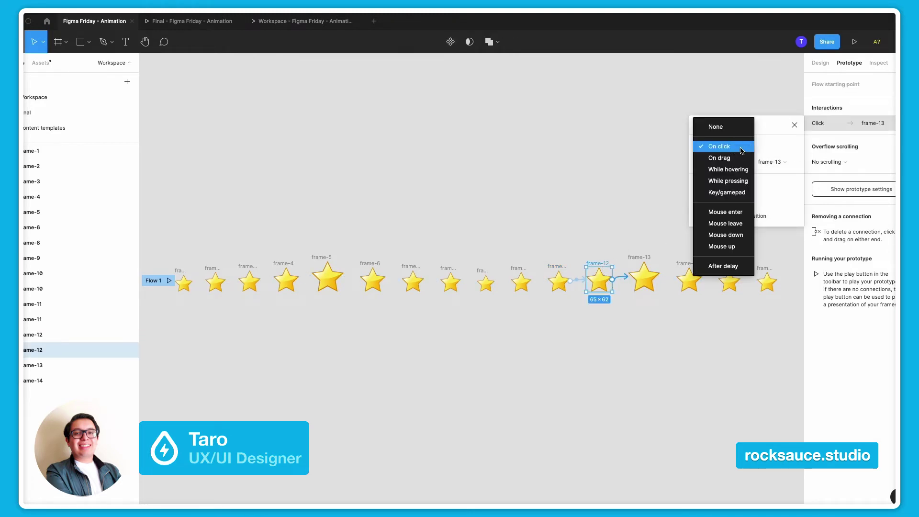
{"action": "left_click", "coordinate": [725, 265]}
{"action": "left_click", "coordinate": [779, 148]}
{"action": "type", "text": "10"}
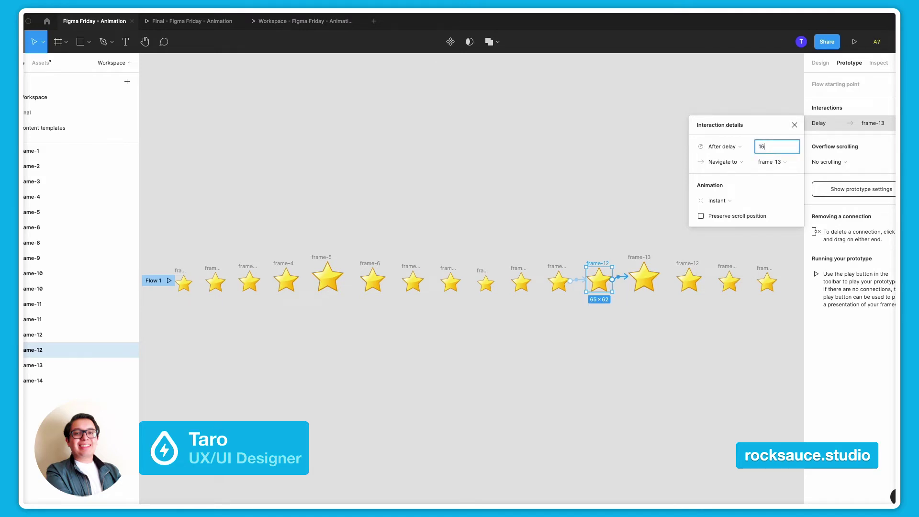
{"action": "key", "text": "Return"}
{"action": "left_click", "coordinate": [651, 226]}
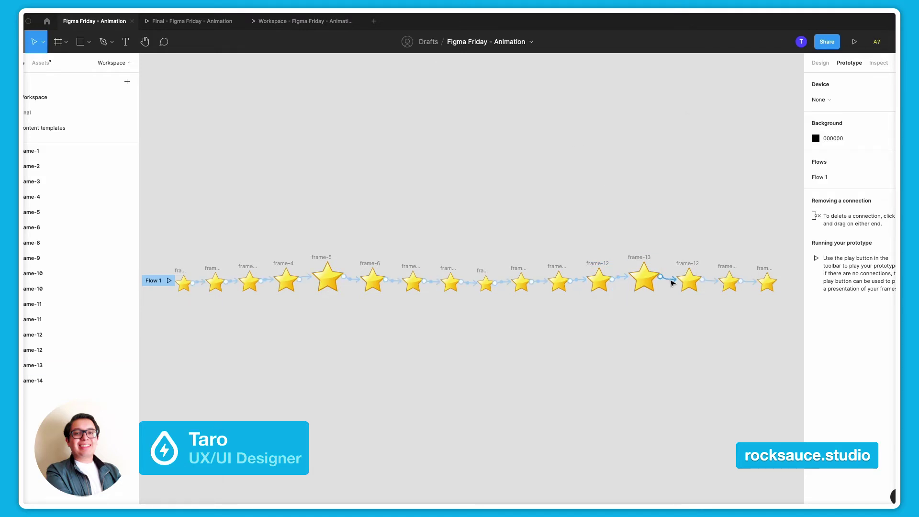
{"action": "left_click", "coordinate": [670, 281]}
{"action": "left_click", "coordinate": [723, 148]}
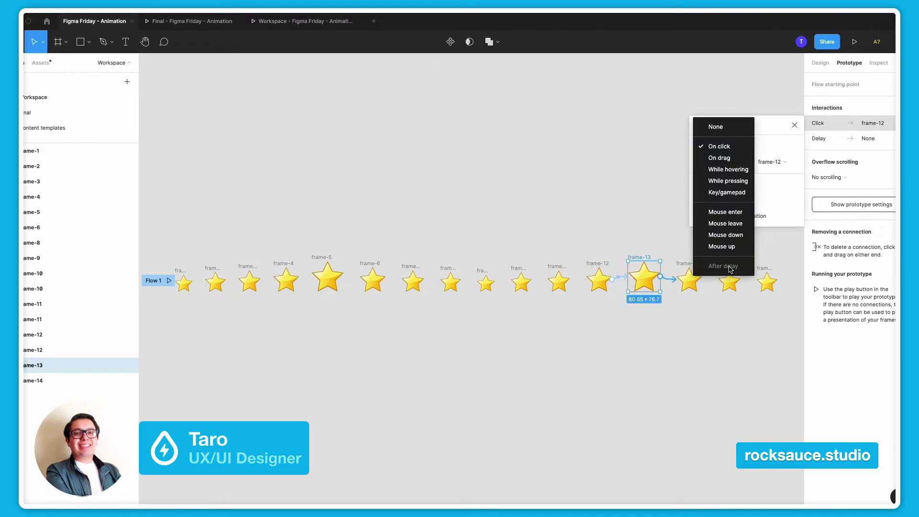
Remove frame-13's link back and reconnect frame-13 to the right-hand frame-12, On click.
{"action": "left_click", "coordinate": [638, 191]}
{"action": "left_click", "coordinate": [658, 311]}
{"action": "left_click", "coordinate": [673, 284]}
{"action": "left_click_drag", "start_coordinate": [673, 283], "coordinate": [675, 302]}
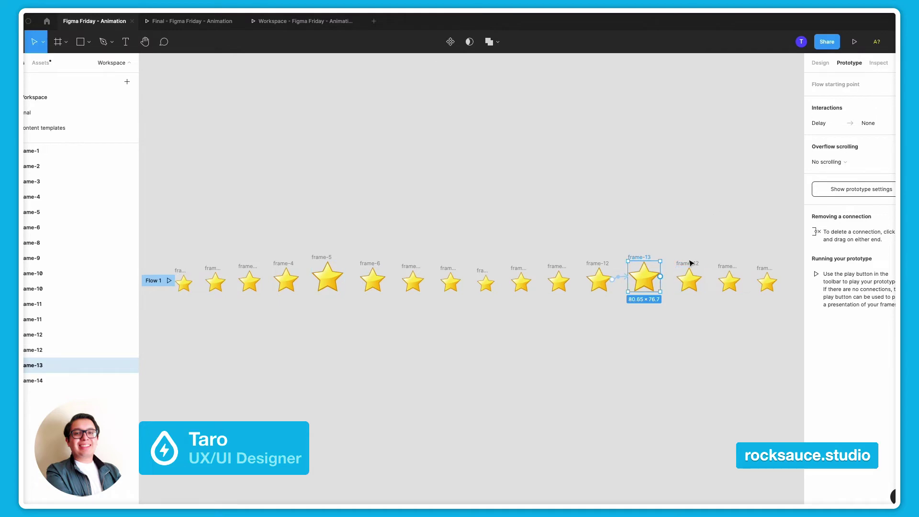
{"action": "left_click_drag", "start_coordinate": [661, 278], "coordinate": [690, 278]}
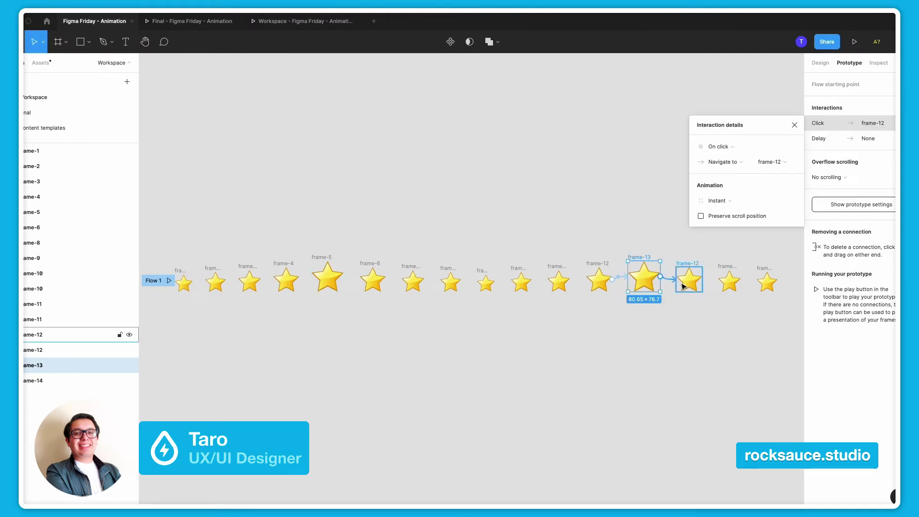
{"action": "left_click", "coordinate": [728, 146]}
{"action": "left_click", "coordinate": [657, 220]}
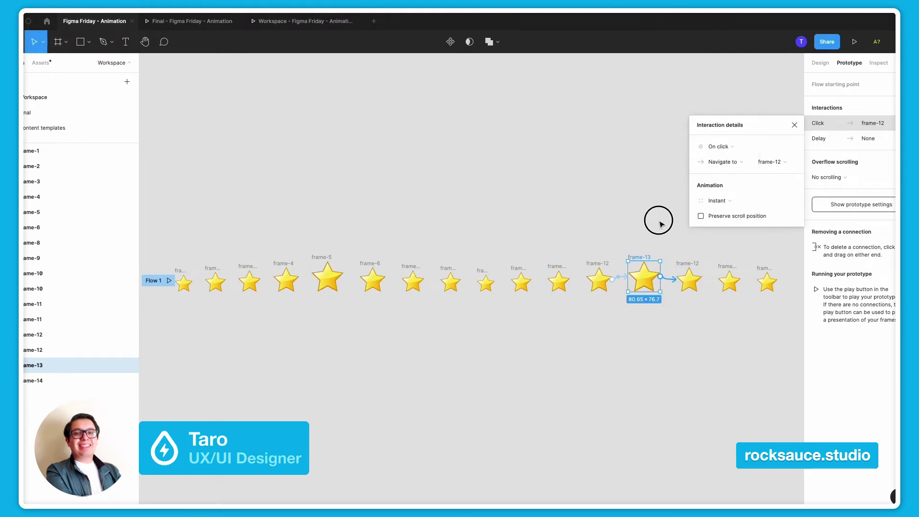
{"action": "left_click", "coordinate": [673, 383]}
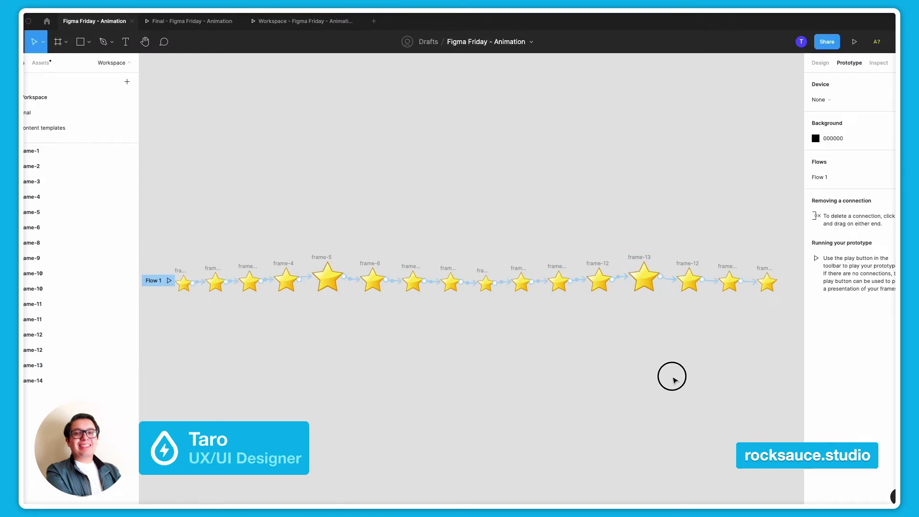
Set the right-hand frame-12's connection to frame-11 to After delay.
{"action": "left_click", "coordinate": [708, 281]}
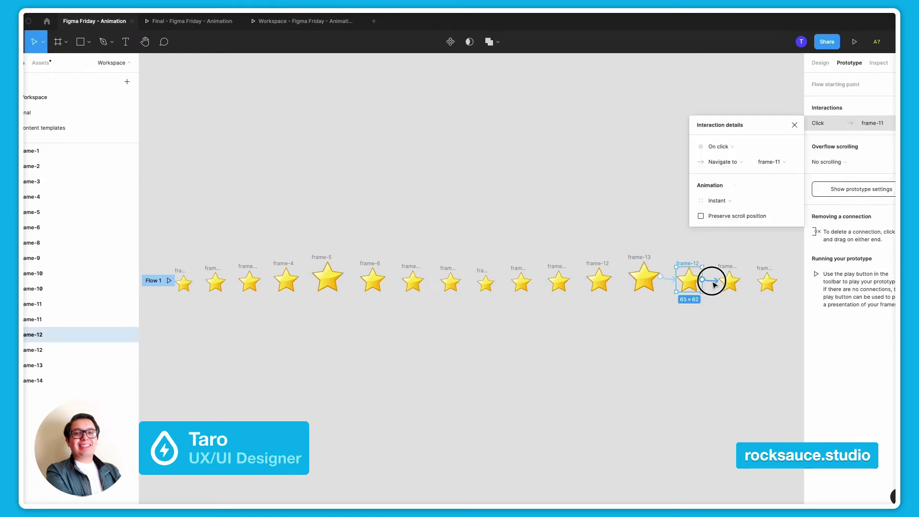
{"action": "left_click", "coordinate": [724, 147]}
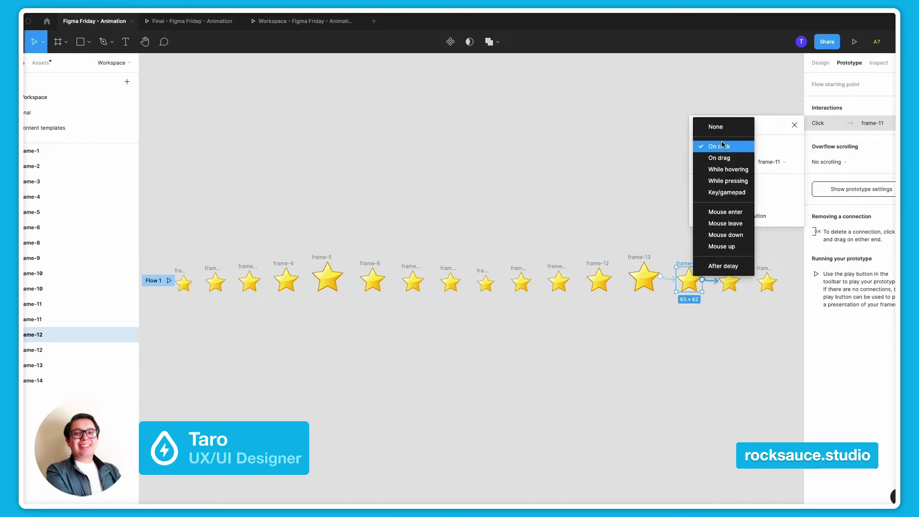
{"action": "left_click", "coordinate": [727, 266]}
Inspect frame-13's interaction details, leaving its trigger unchanged at On click.
{"action": "left_click", "coordinate": [672, 281]}
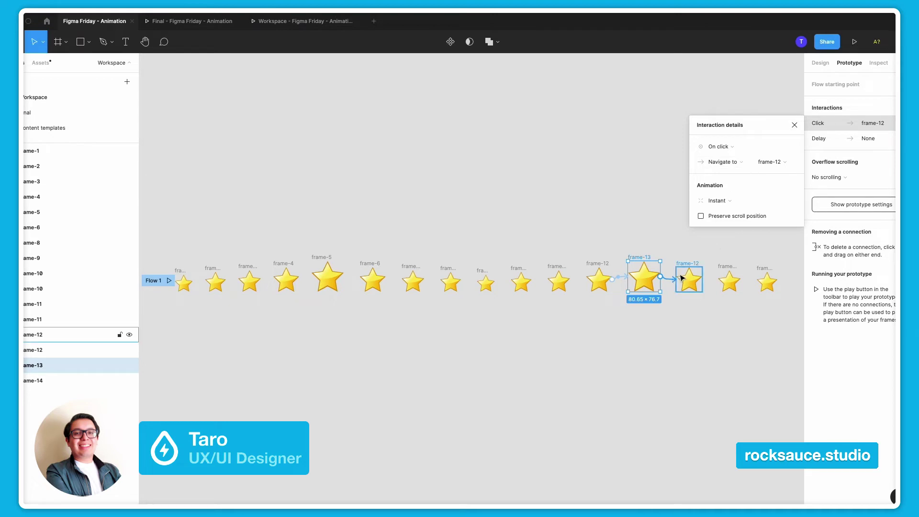
{"action": "left_click", "coordinate": [704, 146]}
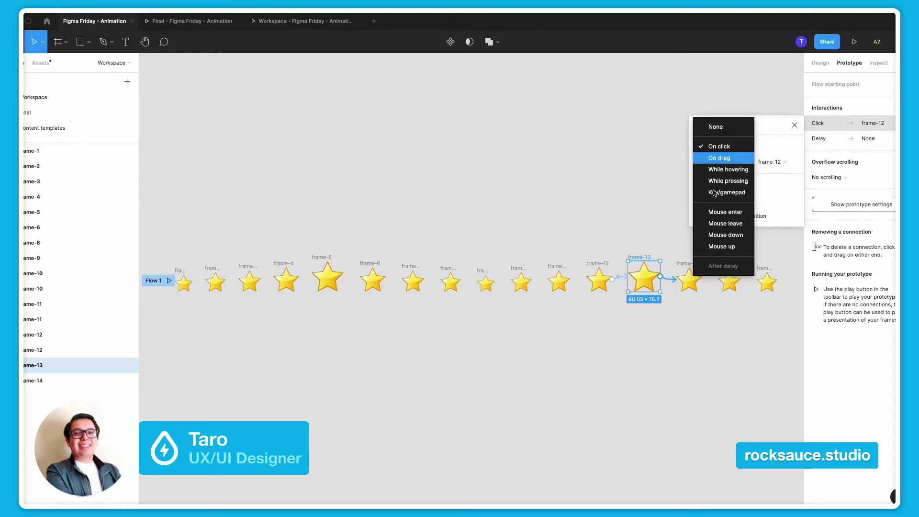
{"action": "left_click", "coordinate": [640, 219]}
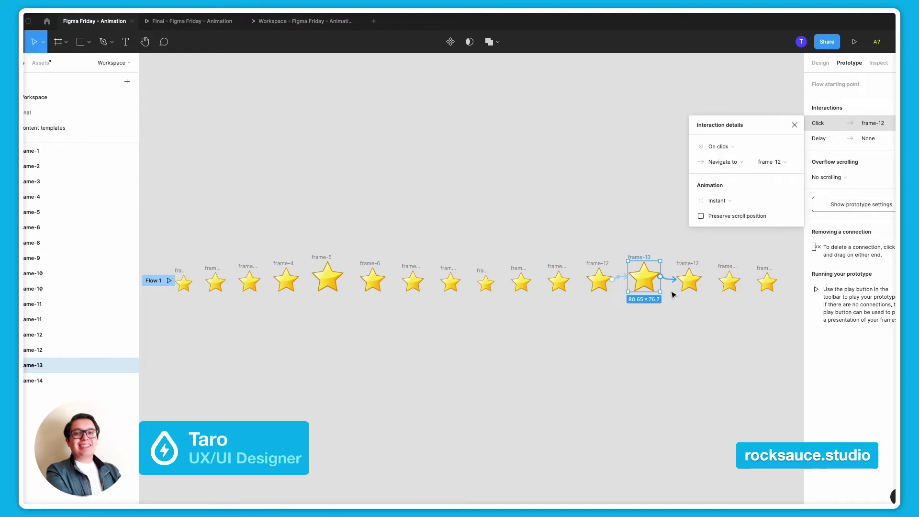
{"action": "left_click", "coordinate": [640, 242]}
{"action": "left_click", "coordinate": [648, 259]}
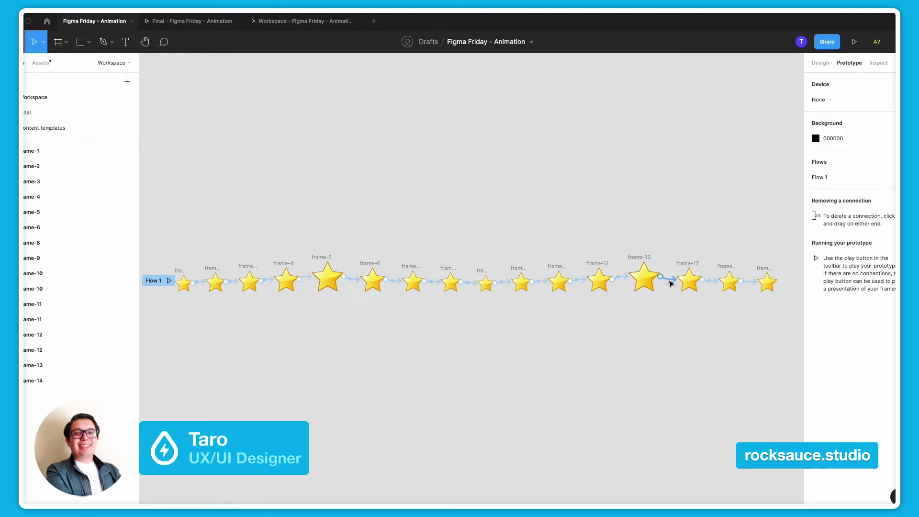
{"action": "left_click", "coordinate": [670, 281]}
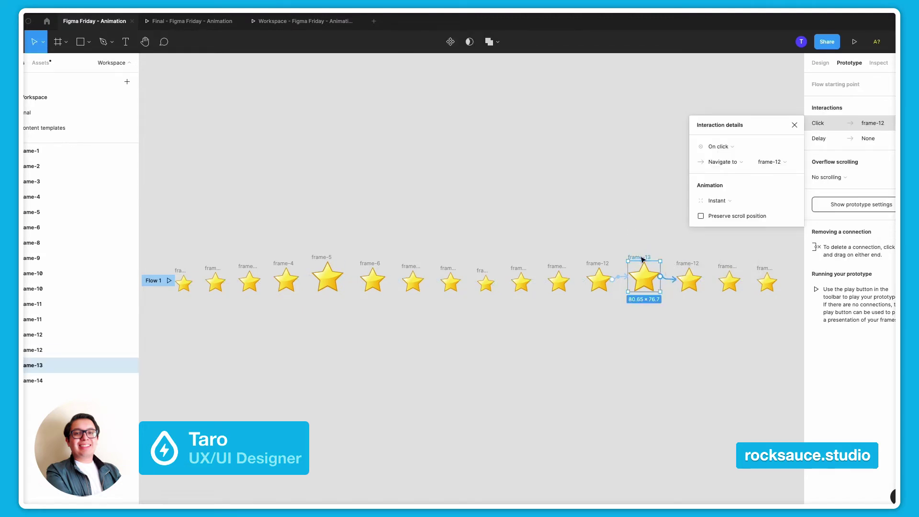
{"action": "left_click", "coordinate": [679, 255]}
{"action": "left_click", "coordinate": [646, 258]}
{"action": "left_click", "coordinate": [670, 279]}
{"action": "left_click", "coordinate": [719, 146]}
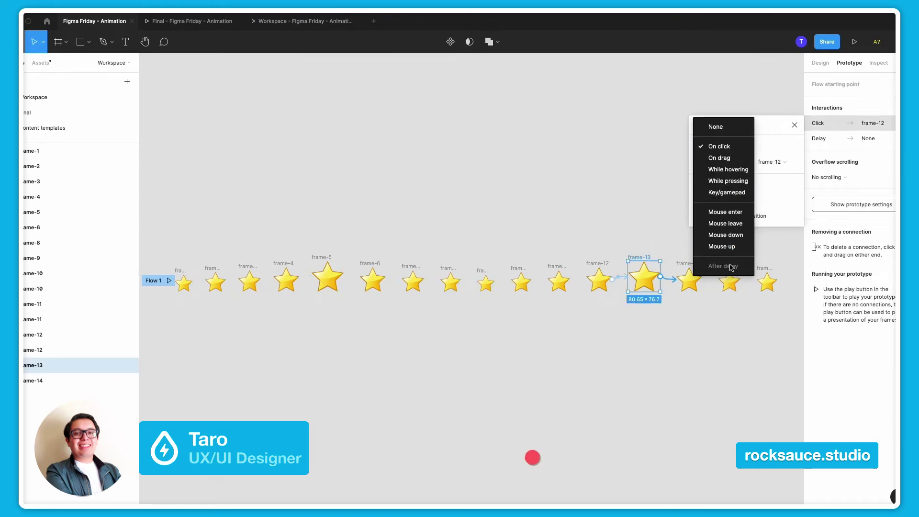
{"action": "left_click", "coordinate": [671, 292]}
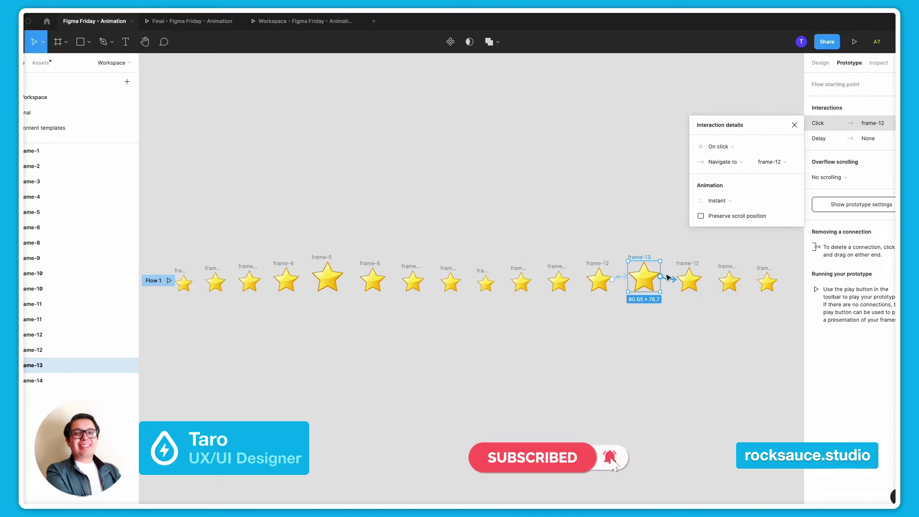
{"action": "left_click", "coordinate": [661, 248]}
{"action": "left_click", "coordinate": [658, 306]}
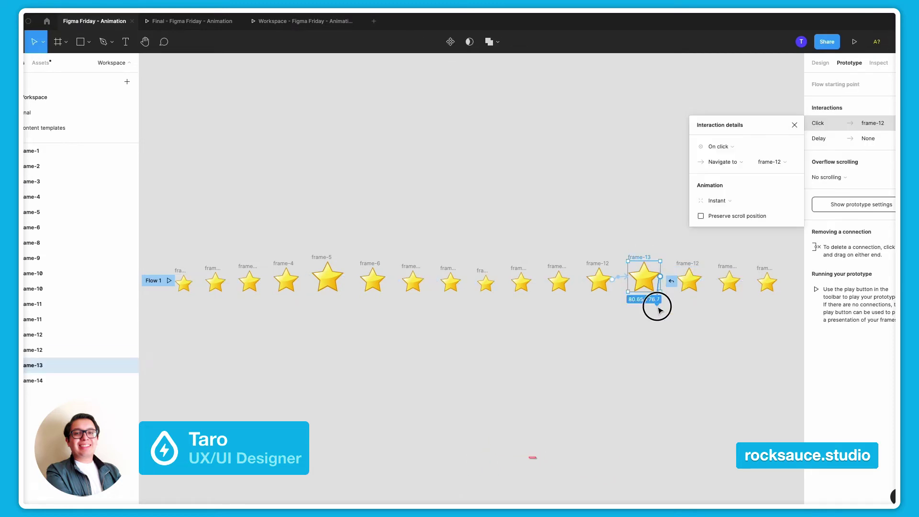
Delete frame-13's click interaction and draw a new connection from frame-13 to frame-12.
{"action": "key", "text": "Delete"}
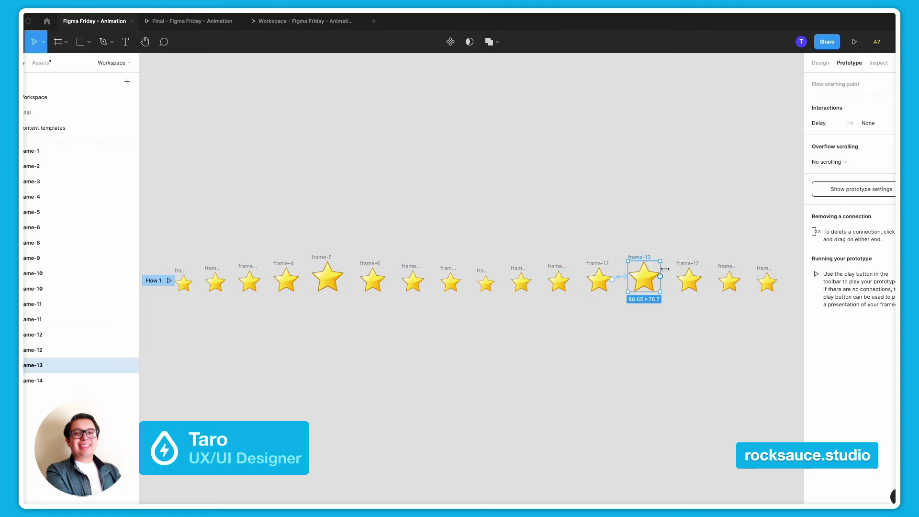
{"action": "left_click_drag", "start_coordinate": [663, 280], "coordinate": [690, 289]}
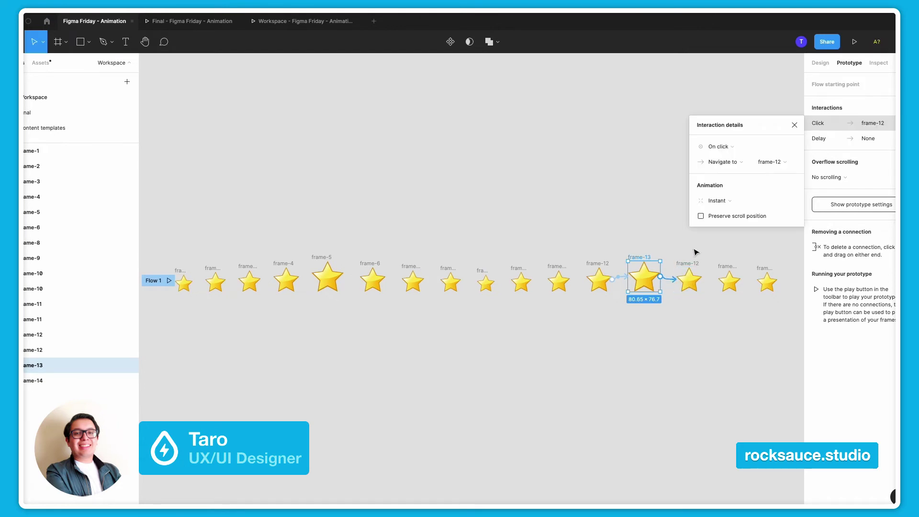
{"action": "left_click", "coordinate": [732, 146]}
Shorten the right-hand frame-12's link delay from 800ms to 10ms.
{"action": "left_click", "coordinate": [641, 213]}
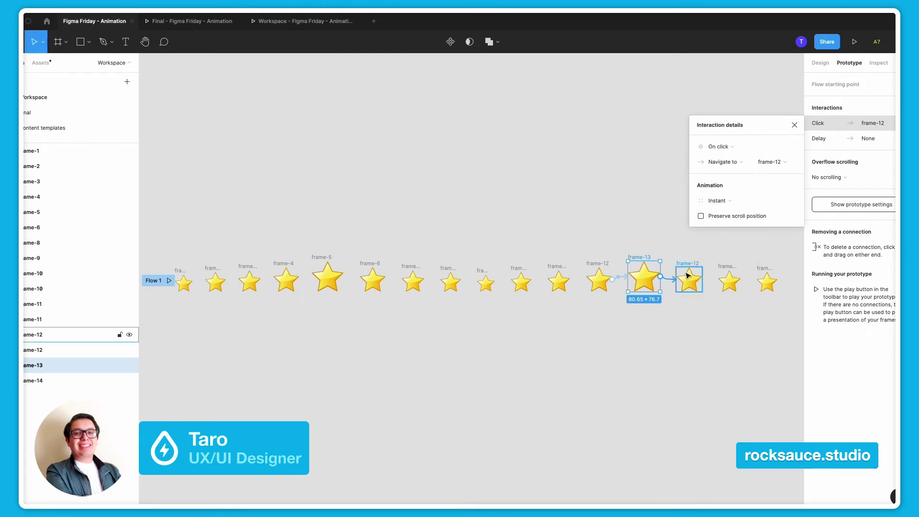
{"action": "left_click", "coordinate": [688, 315]}
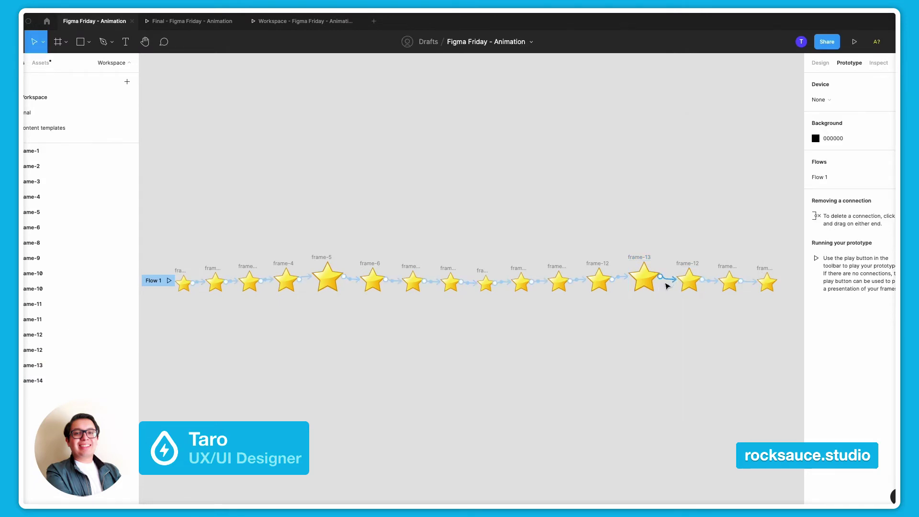
{"action": "left_click", "coordinate": [715, 282]}
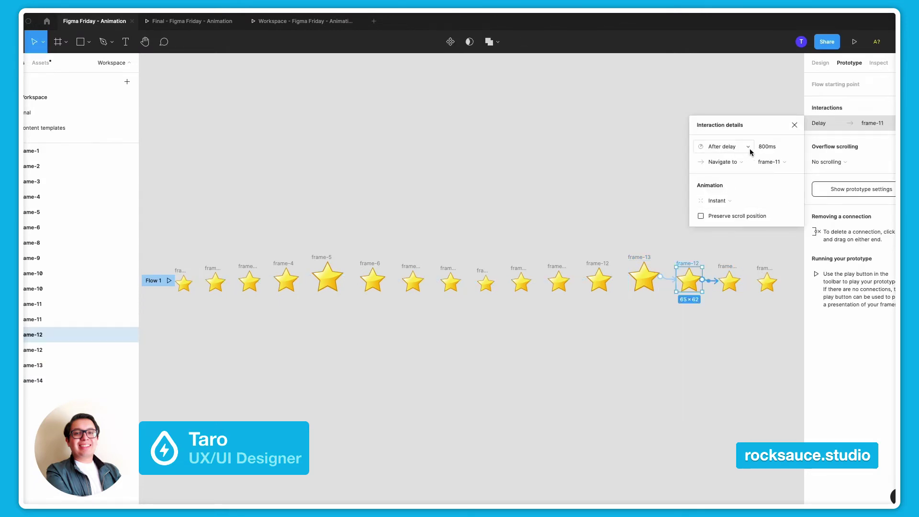
{"action": "left_click", "coordinate": [772, 149]}
{"action": "type", "text": "10"}
{"action": "key", "text": "Return"}
{"action": "left_click", "coordinate": [734, 299]}
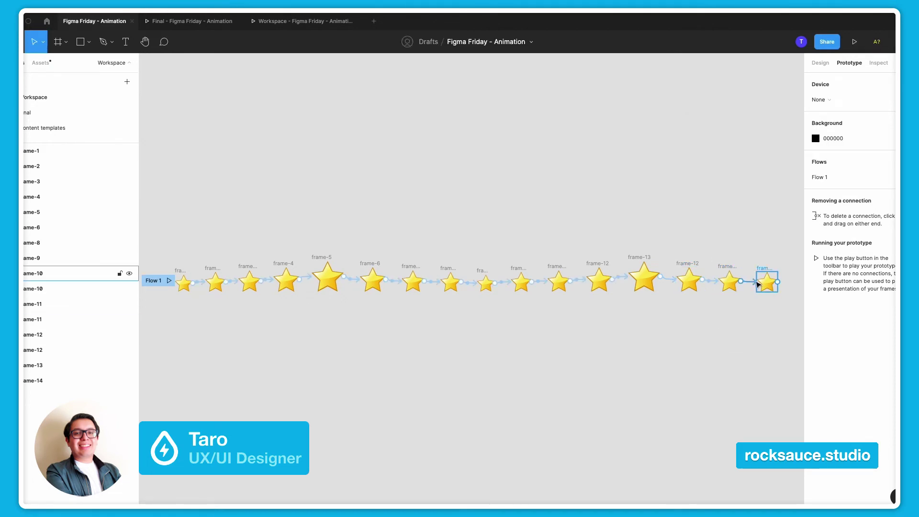
Change frame-11's link to frame-10 to After delay with a 16ms delay.
{"action": "left_click", "coordinate": [750, 282]}
{"action": "left_click", "coordinate": [720, 146]}
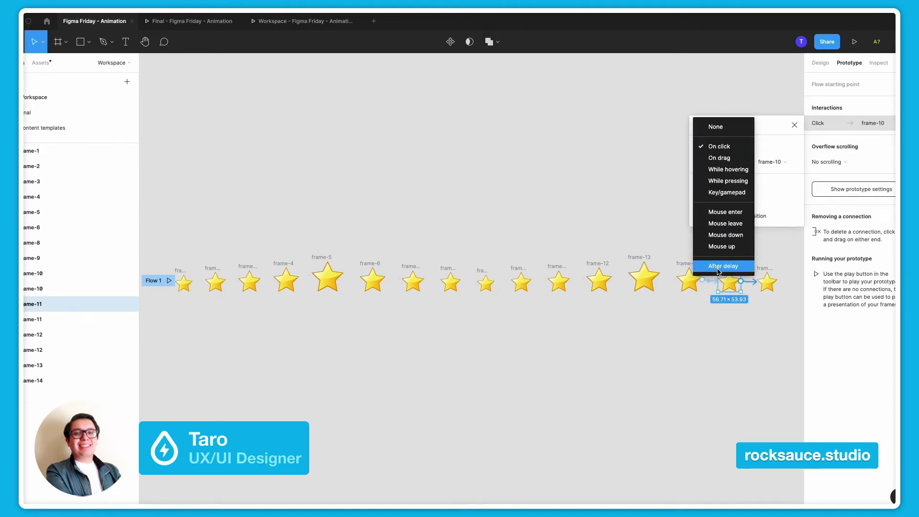
{"action": "left_click", "coordinate": [723, 266]}
{"action": "left_click", "coordinate": [780, 146]}
{"action": "type", "text": "16"}
{"action": "key", "text": "Return"}
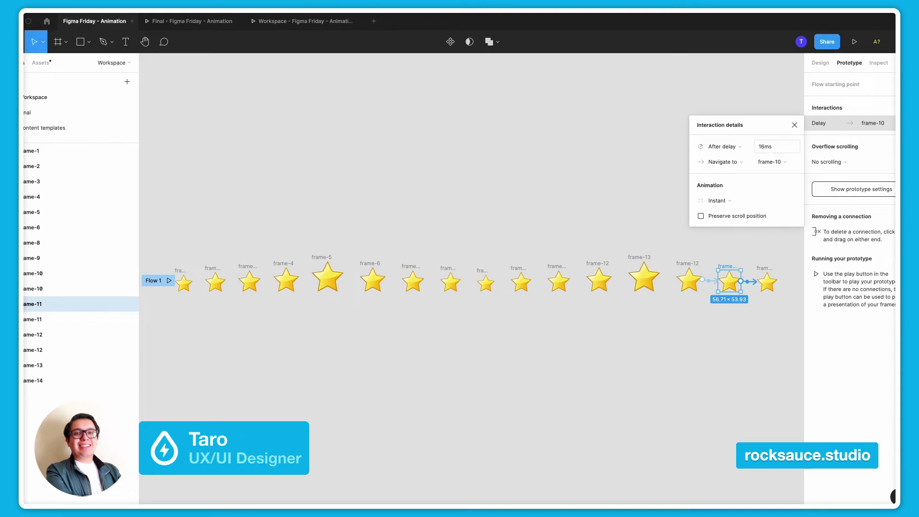
{"action": "left_click", "coordinate": [682, 392]}
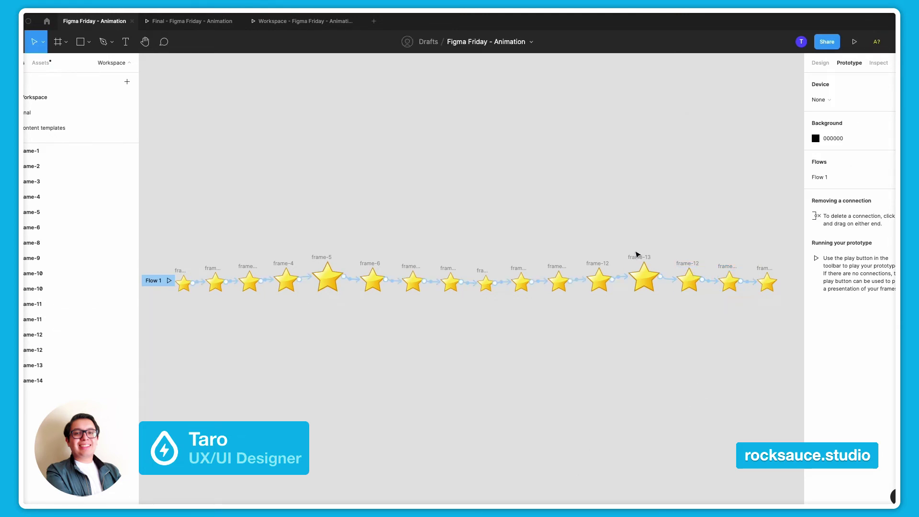
{"action": "left_click", "coordinate": [639, 257]}
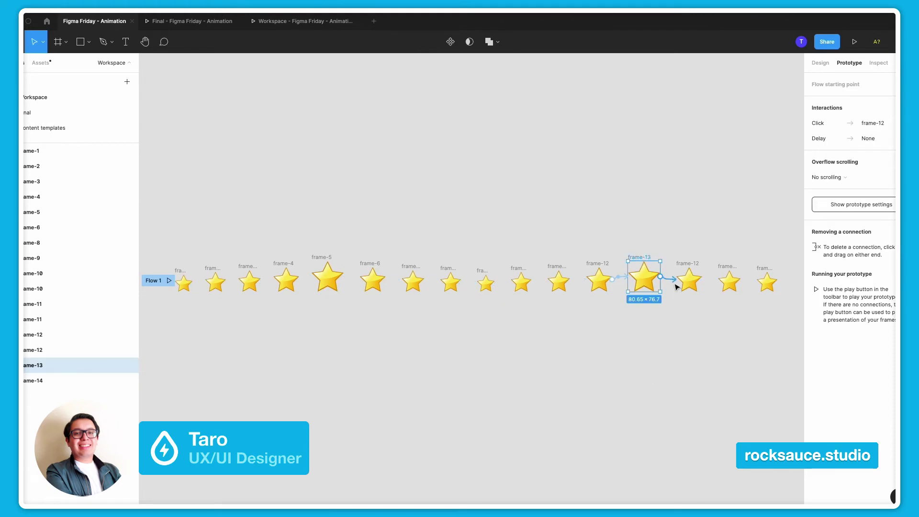
Drag frame-13's Click link to frame-12 onto empty canvas, then review the remaining star connections.
{"action": "left_click_drag", "start_coordinate": [675, 283], "coordinate": [669, 315]}
{"action": "left_click", "coordinate": [699, 335]}
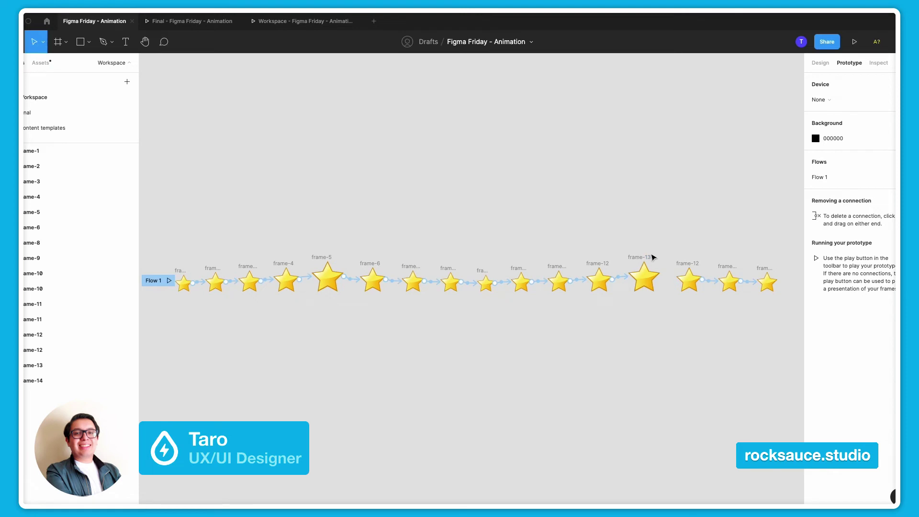
{"action": "left_click_drag", "start_coordinate": [397, 189], "coordinate": [452, 176]}
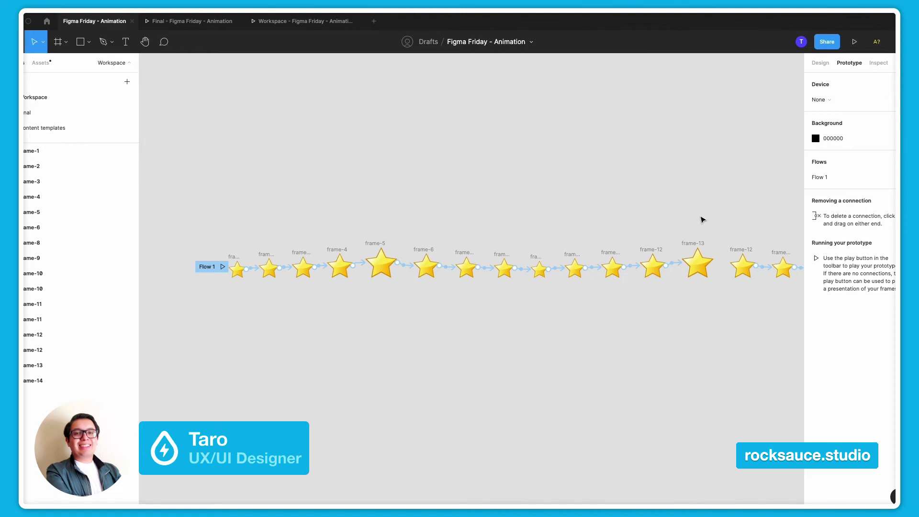
{"action": "scroll", "coordinate": [663, 201], "scroll_direction": "right", "scroll_amount": 4}
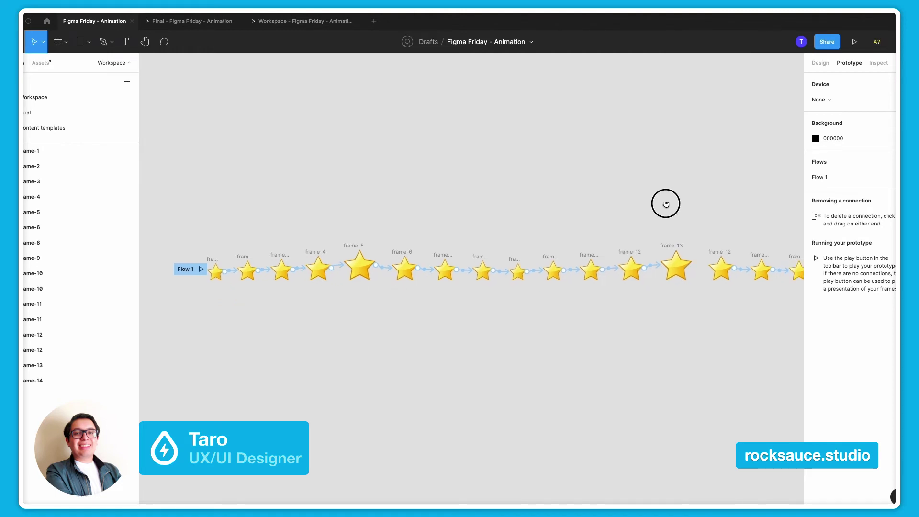
{"action": "left_click", "coordinate": [611, 247]}
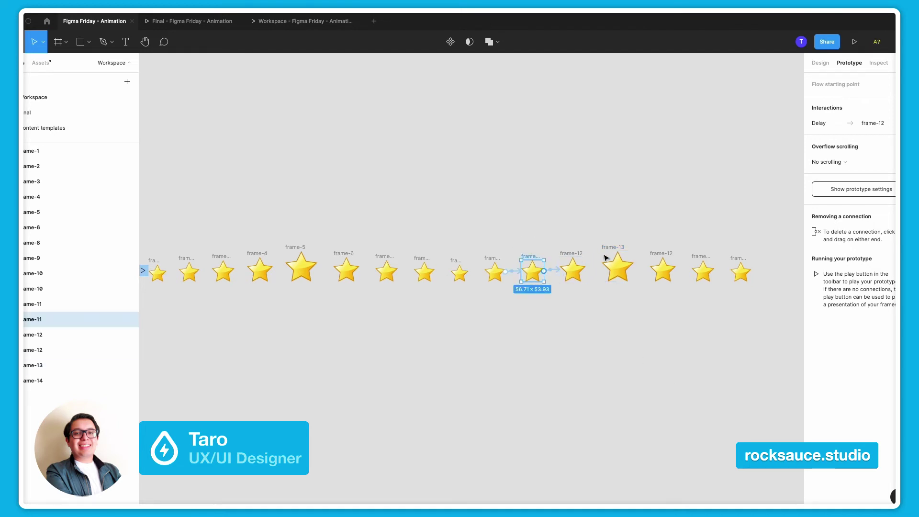
{"action": "left_click", "coordinate": [646, 358]}
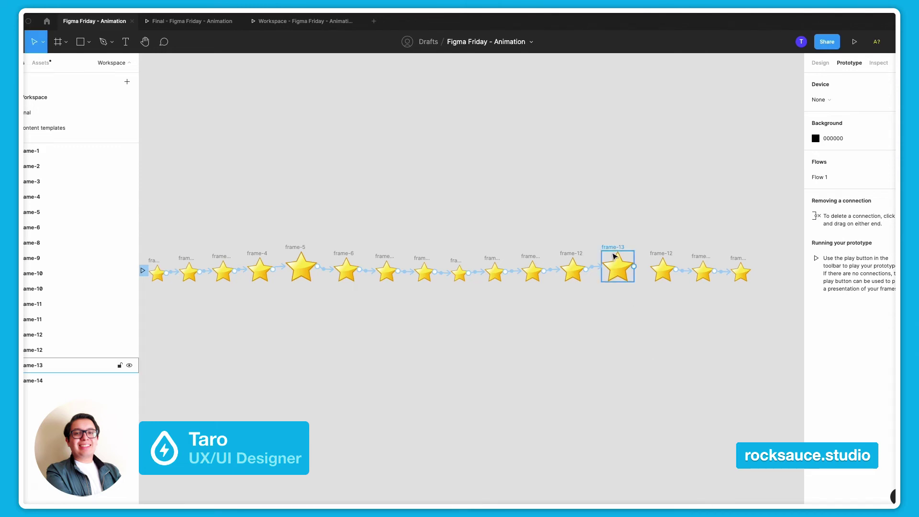
{"action": "left_click", "coordinate": [617, 247]}
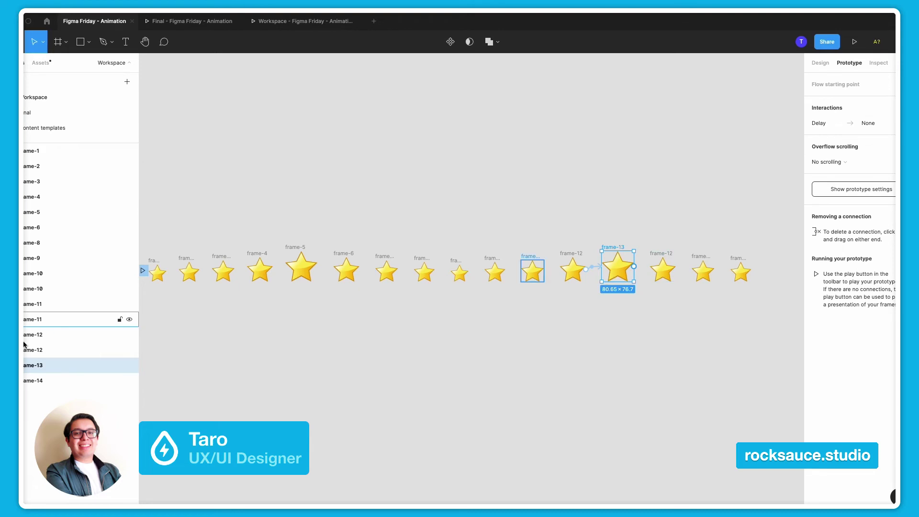
{"action": "left_click", "coordinate": [683, 420]}
{"action": "left_click", "coordinate": [614, 254]}
{"action": "left_click", "coordinate": [627, 225]}
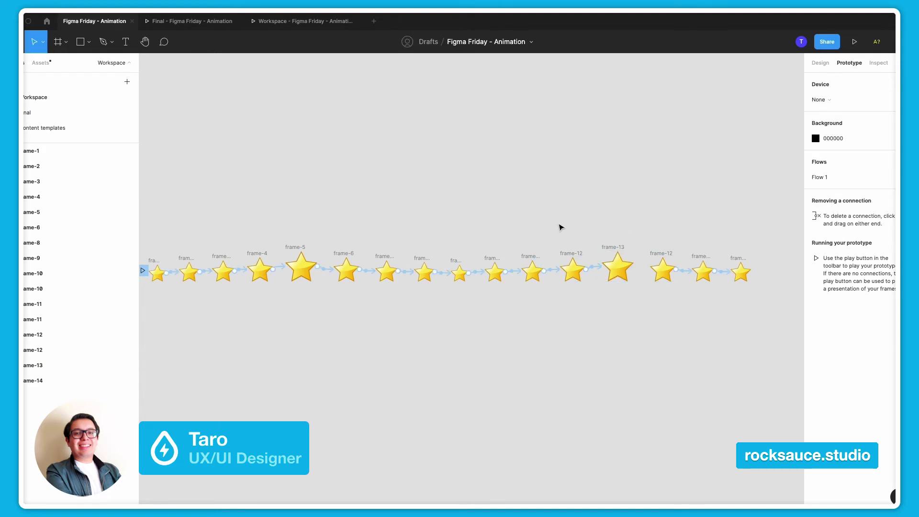
{"action": "left_click_drag", "start_coordinate": [327, 209], "coordinate": [367, 201]}
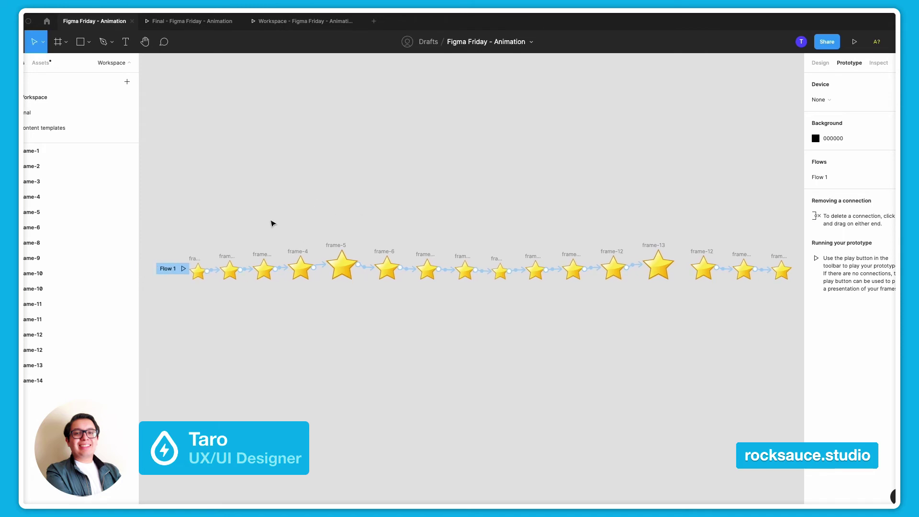
{"action": "scroll", "coordinate": [360, 206], "scroll_direction": "down", "scroll_amount": 4}
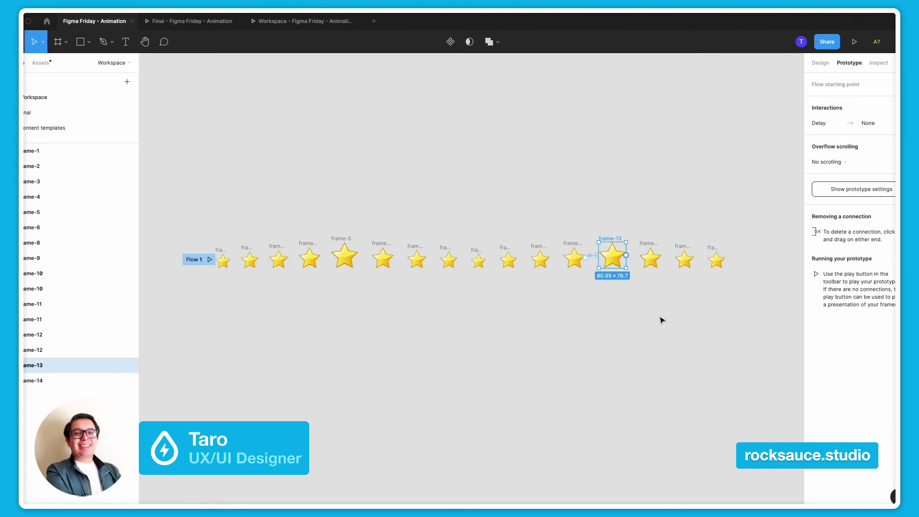
Draw a new link from frame-13 to the following frame-12, keeping On click and Navigate to.
{"action": "scroll", "coordinate": [650, 310], "scroll_direction": "up", "scroll_amount": 1}
{"action": "scroll", "coordinate": [650, 310], "scroll_direction": "up", "scroll_amount": 3}
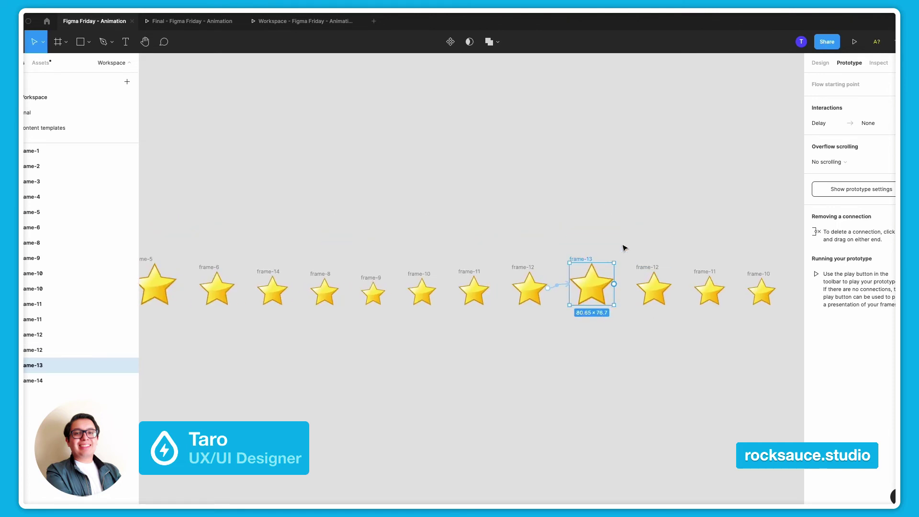
{"action": "scroll", "coordinate": [603, 265], "scroll_direction": "up", "scroll_amount": 2}
{"action": "scroll", "coordinate": [609, 273], "scroll_direction": "down", "scroll_amount": 5}
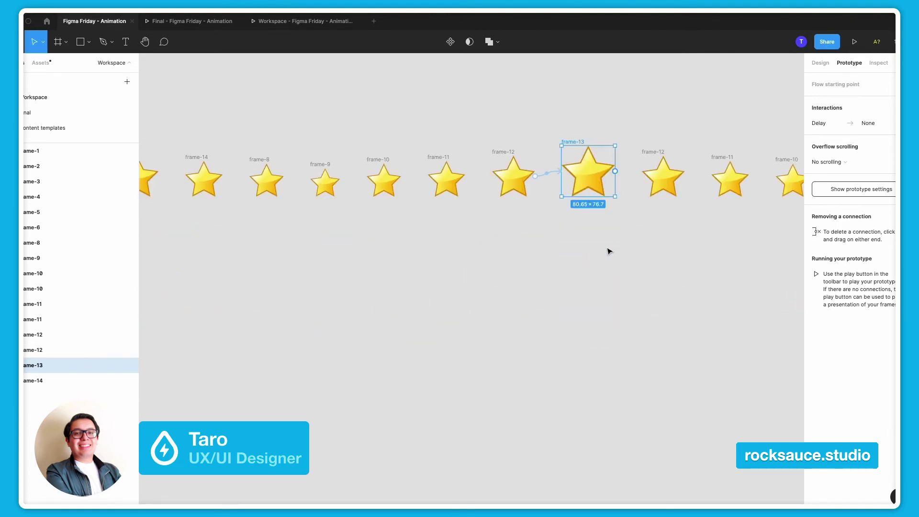
{"action": "scroll", "coordinate": [636, 277], "scroll_direction": "up", "scroll_amount": 3}
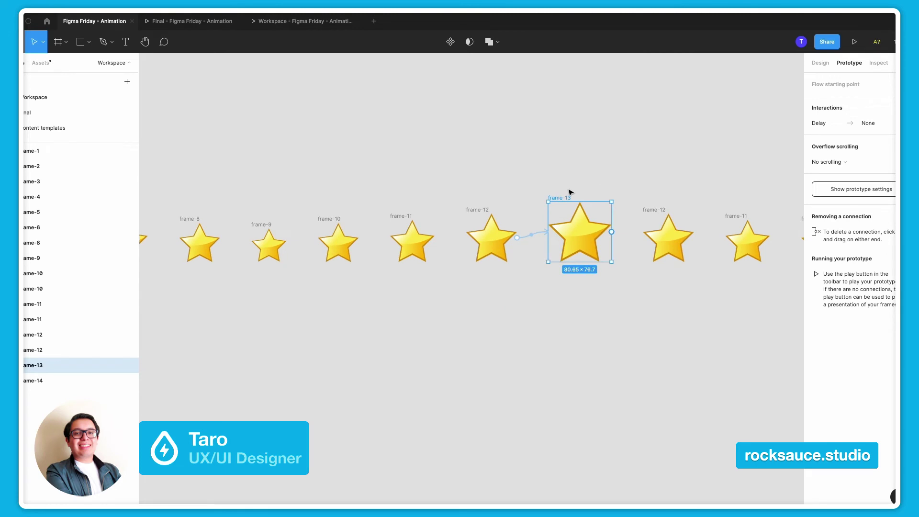
{"action": "left_click", "coordinate": [570, 193]}
{"action": "left_click", "coordinate": [561, 198]}
{"action": "left_click_drag", "start_coordinate": [611, 232], "coordinate": [648, 260]}
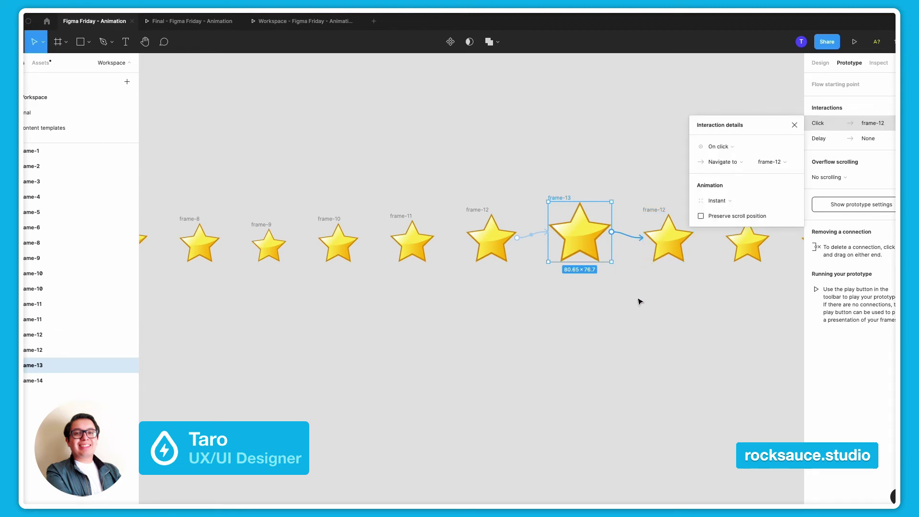
{"action": "left_click", "coordinate": [731, 148]}
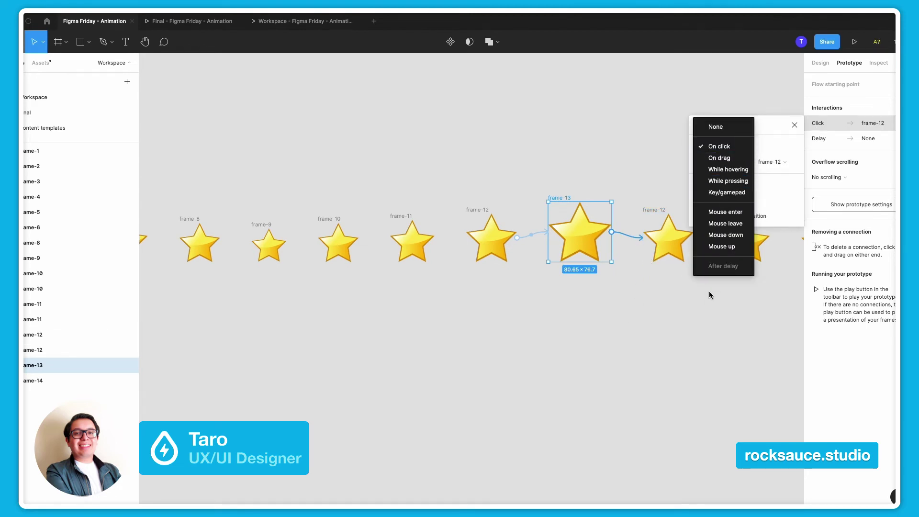
{"action": "left_click", "coordinate": [747, 318]}
{"action": "left_click", "coordinate": [719, 164]}
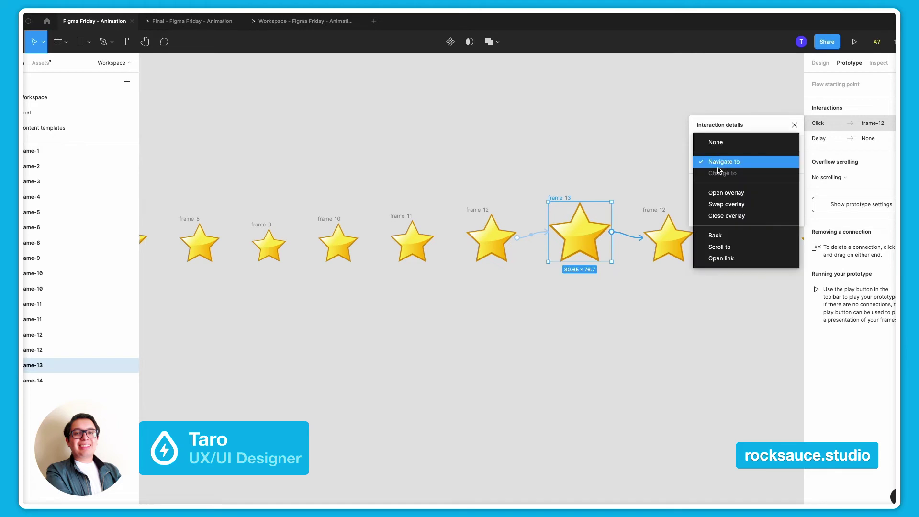
{"action": "left_click", "coordinate": [577, 182]}
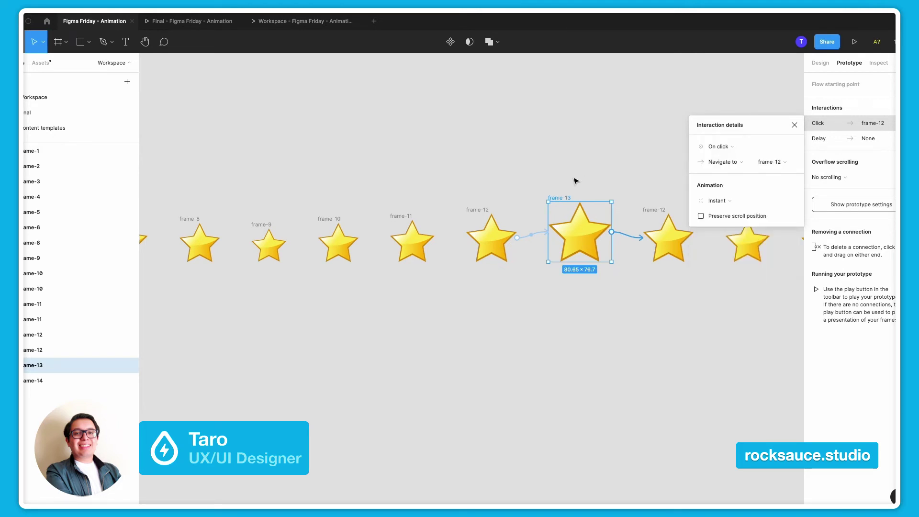
{"action": "left_click", "coordinate": [578, 183]}
Recheck frame-13's On click link to frame-12, then switch to the Final prototype tab.
{"action": "left_click", "coordinate": [659, 210]}
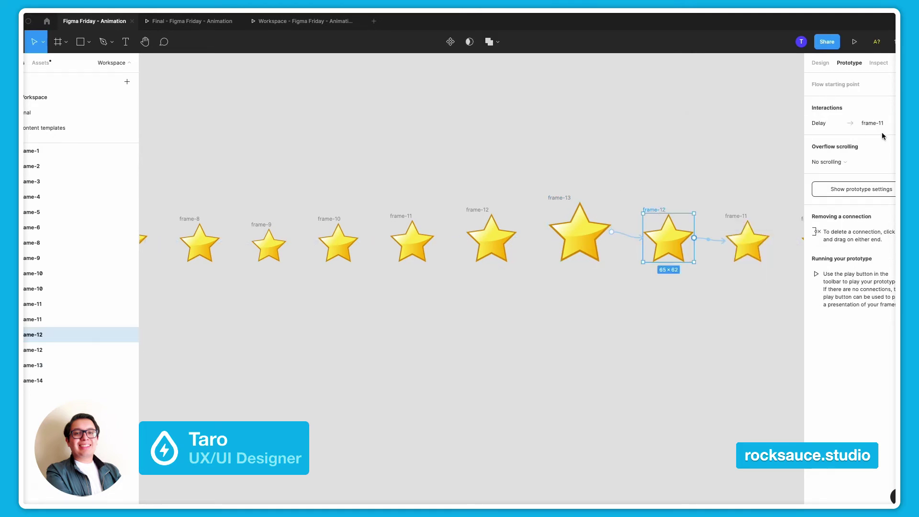
{"action": "left_click", "coordinate": [630, 237]}
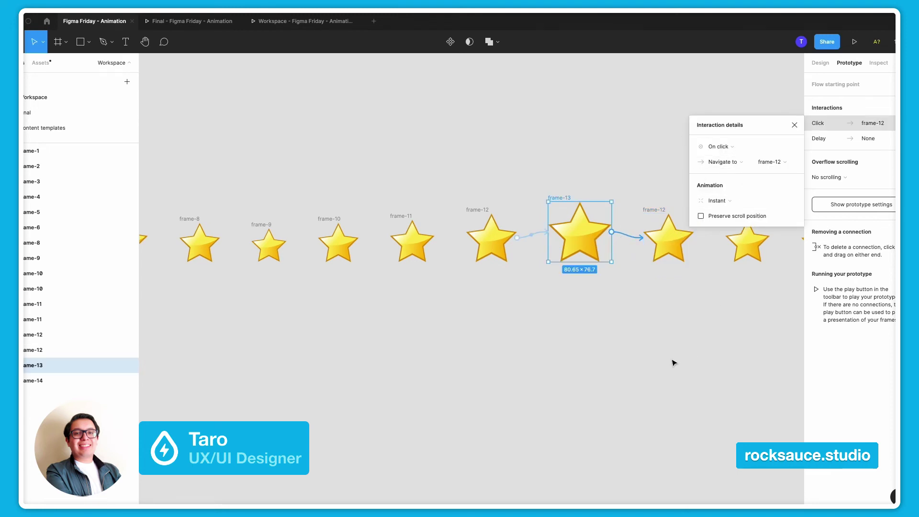
{"action": "left_click", "coordinate": [655, 325]}
{"action": "left_click", "coordinate": [630, 236]}
{"action": "left_click", "coordinate": [739, 151]}
{"action": "left_click", "coordinate": [647, 150]}
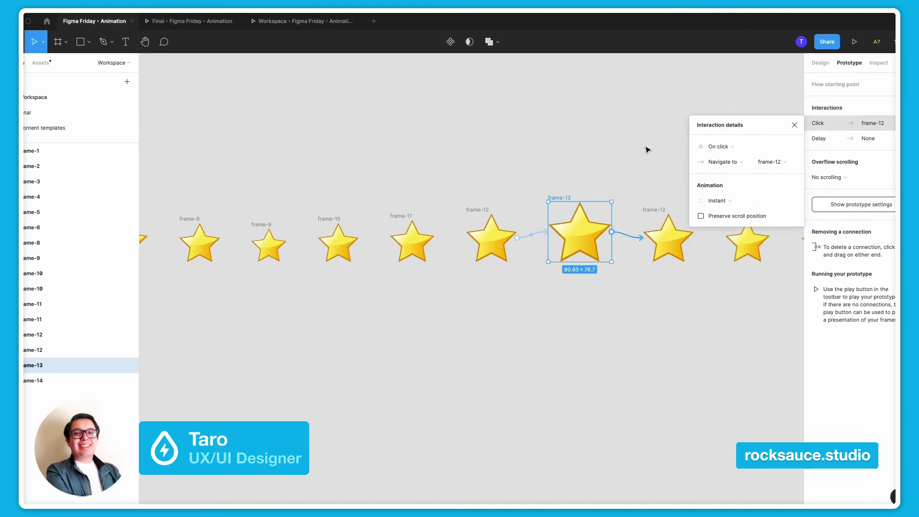
{"action": "left_click", "coordinate": [564, 198]}
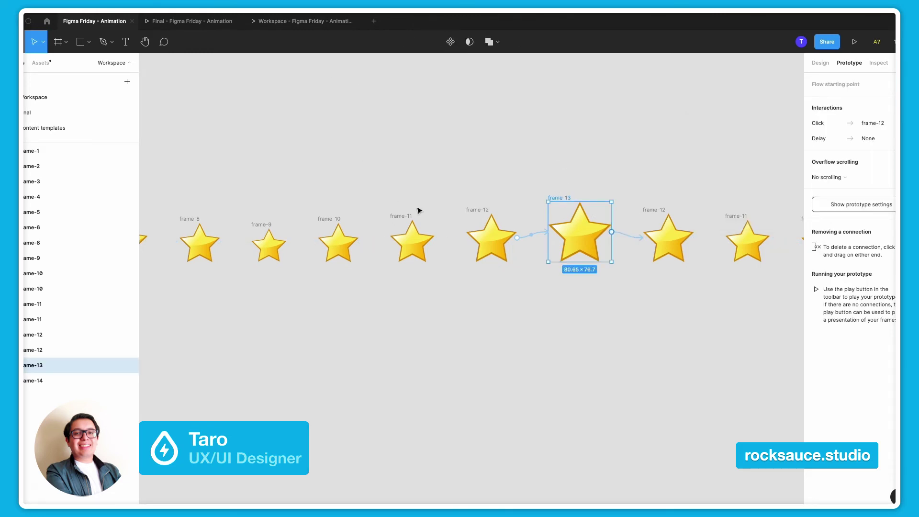
{"action": "left_click", "coordinate": [288, 21]}
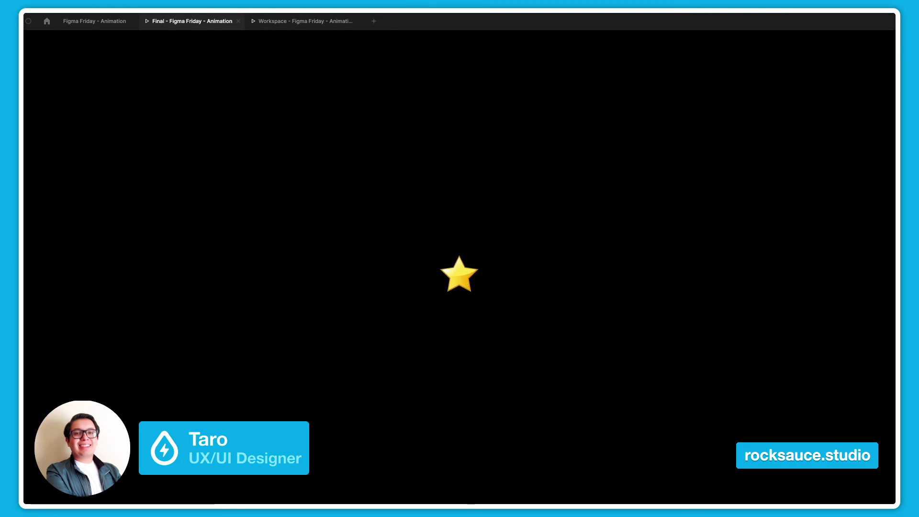
Switch from the star playback back to the Figma Friday - Animation editor with Ctrl+Shift+Tab.
{"action": "key", "text": "ctrl+shift+Tab"}
Delete frame-13's existing link to frame-12 by dropping its end on empty canvas.
{"action": "left_click", "coordinate": [575, 197]}
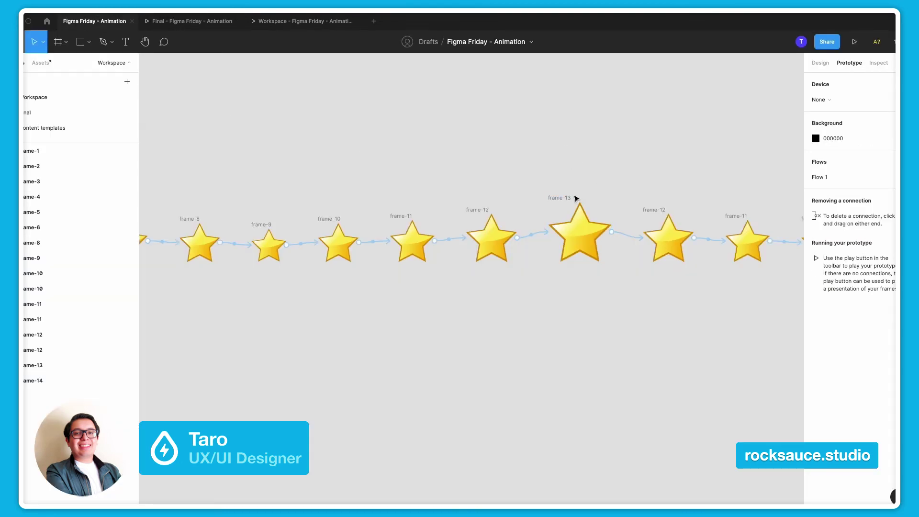
{"action": "left_click", "coordinate": [576, 198]}
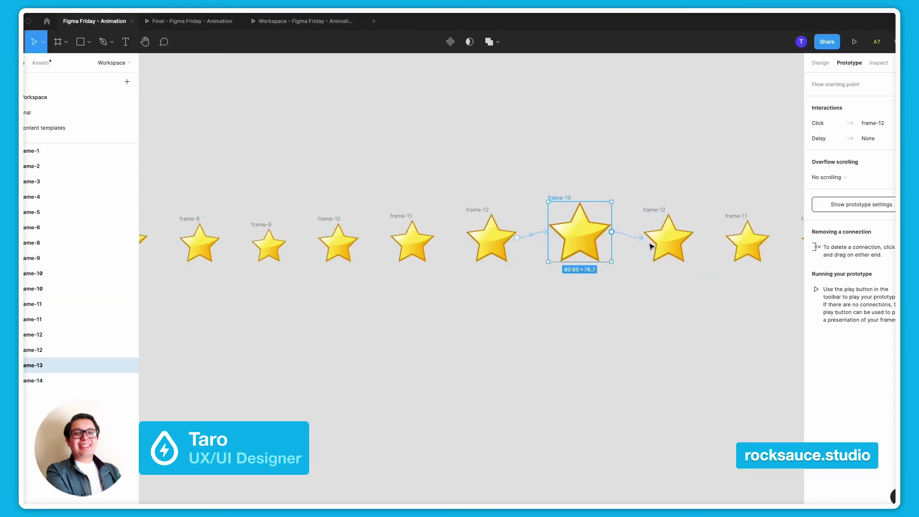
{"action": "left_click_drag", "start_coordinate": [643, 242], "coordinate": [631, 269]}
{"action": "left_click", "coordinate": [729, 347]}
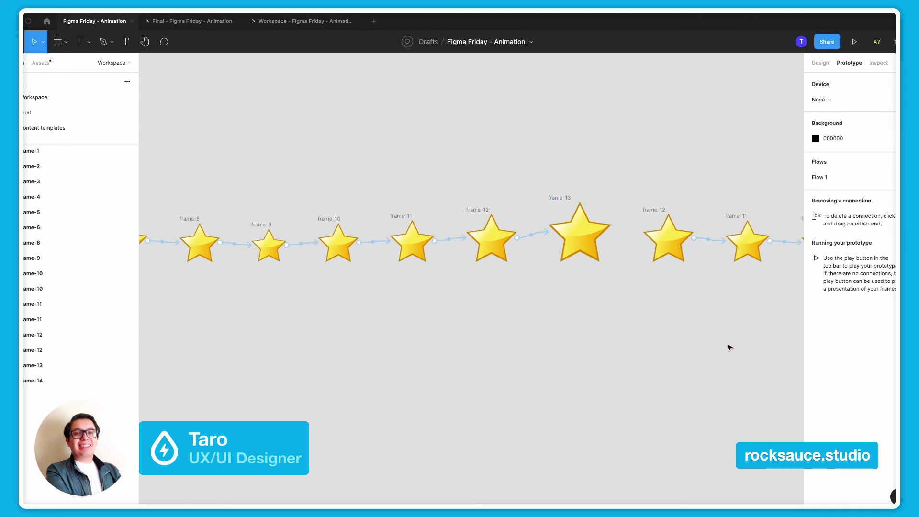
{"action": "left_click", "coordinate": [565, 202]}
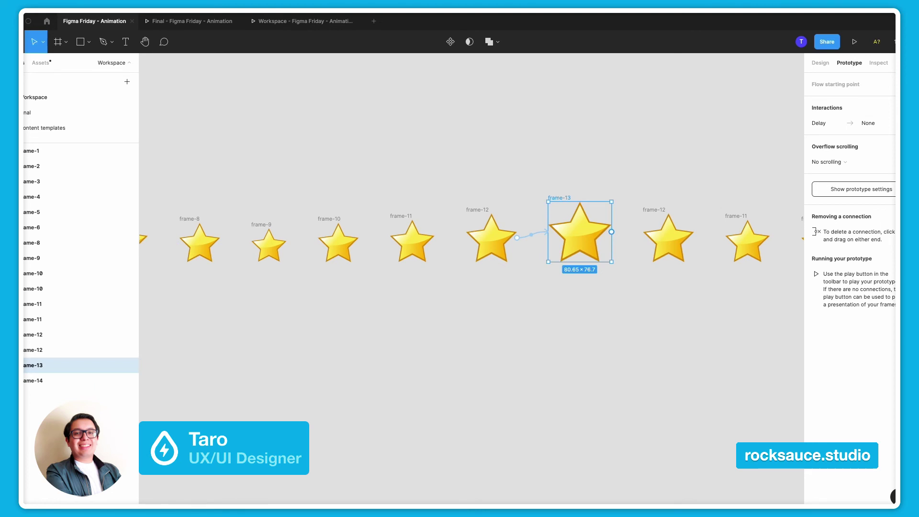
{"action": "left_click", "coordinate": [570, 184]}
{"action": "left_click", "coordinate": [569, 206]}
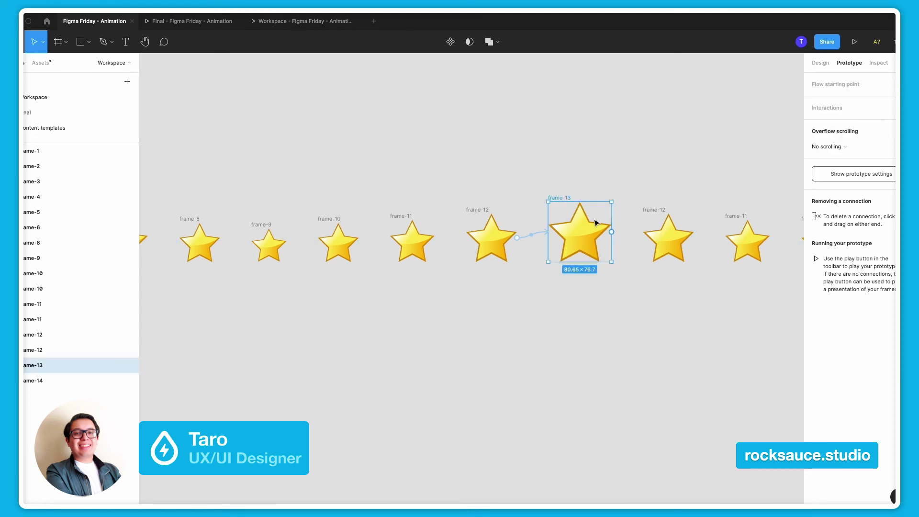
Redraw frame-13's link to frame-12 as After delay, replacing 800ms with 16ms.
{"action": "left_click_drag", "start_coordinate": [612, 231], "coordinate": [661, 239]}
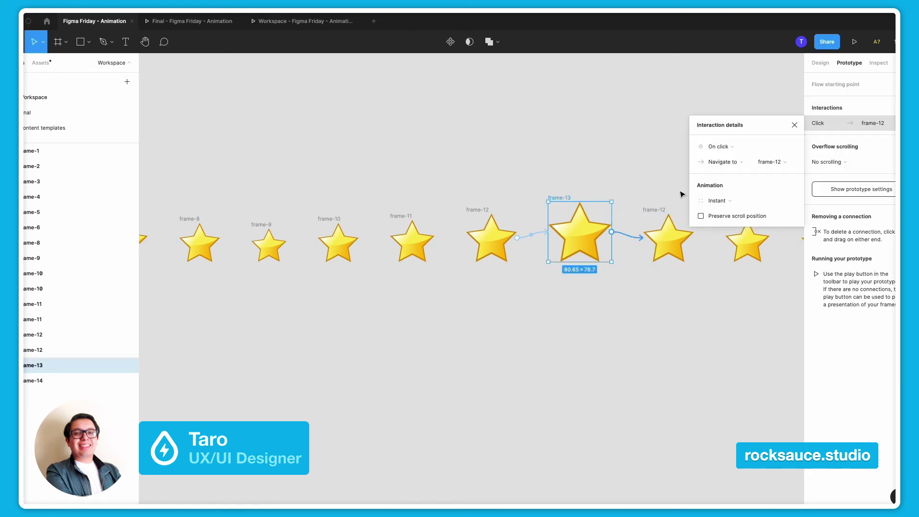
{"action": "left_click", "coordinate": [718, 147]}
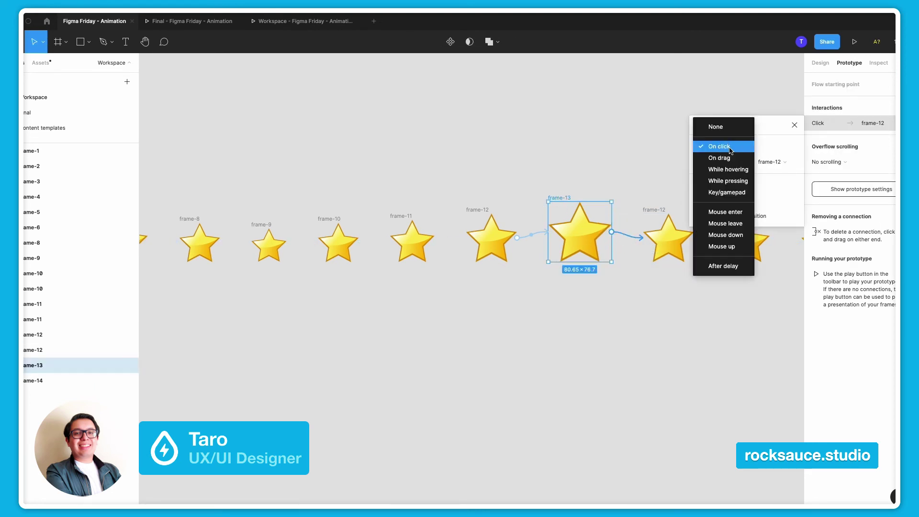
{"action": "left_click", "coordinate": [723, 271]}
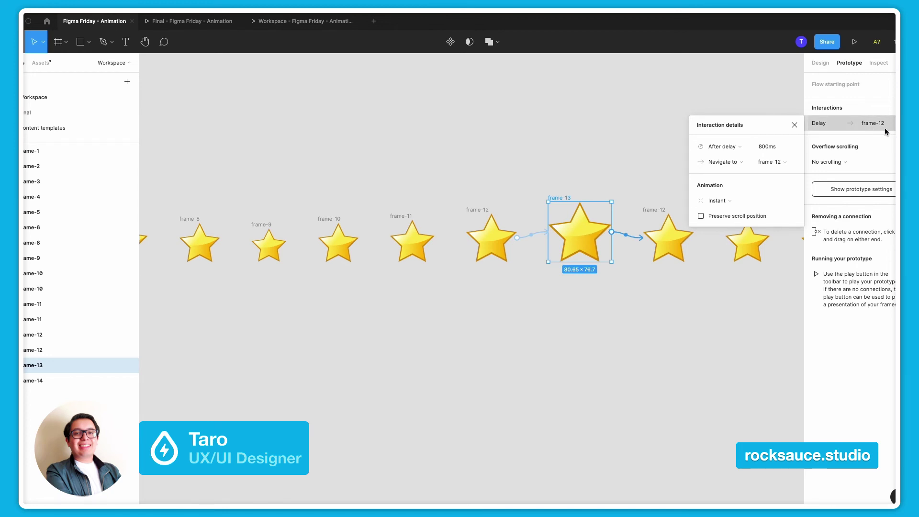
{"action": "left_click", "coordinate": [777, 148]}
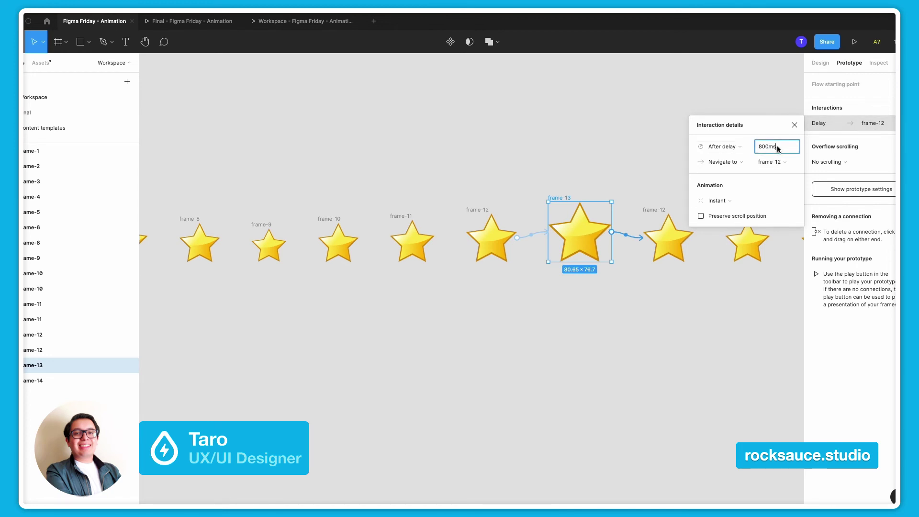
{"action": "double_click", "coordinate": [777, 149]}
{"action": "type", "text": "16"}
{"action": "key", "text": "Return"}
{"action": "left_click", "coordinate": [450, 140]}
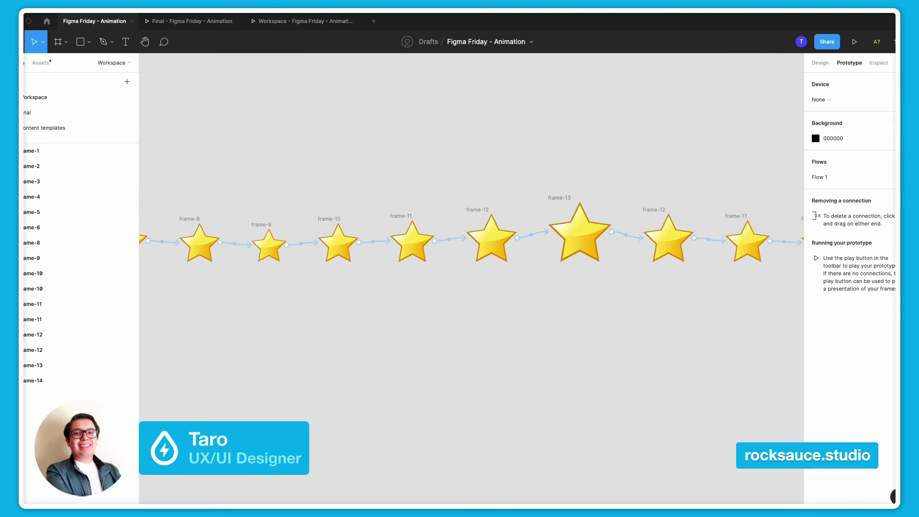
Check frame-1's and frame-2's interactions, then play Flow 1 and return to the editor.
{"action": "left_click_drag", "start_coordinate": [438, 501], "coordinate": [140, 489]}
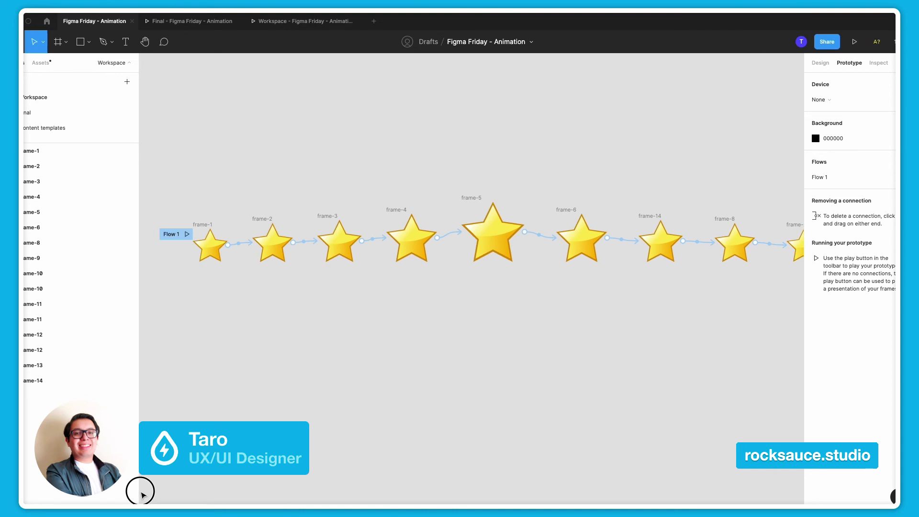
{"action": "left_click", "coordinate": [206, 226]}
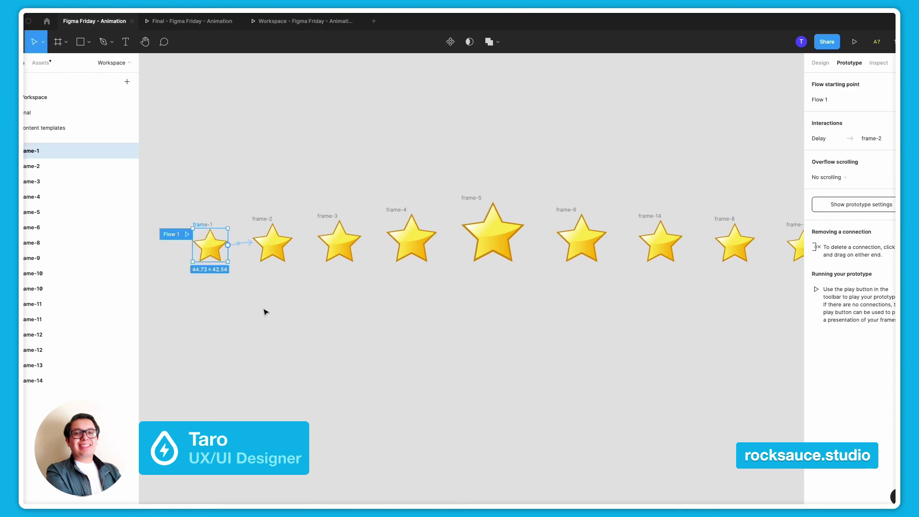
{"action": "left_click", "coordinate": [266, 218]}
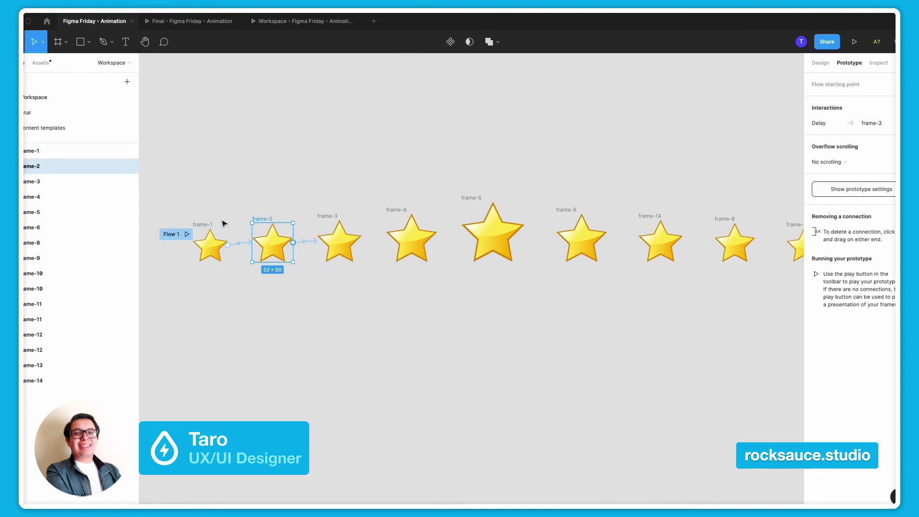
{"action": "left_click", "coordinate": [224, 221]}
{"action": "left_click", "coordinate": [208, 223]}
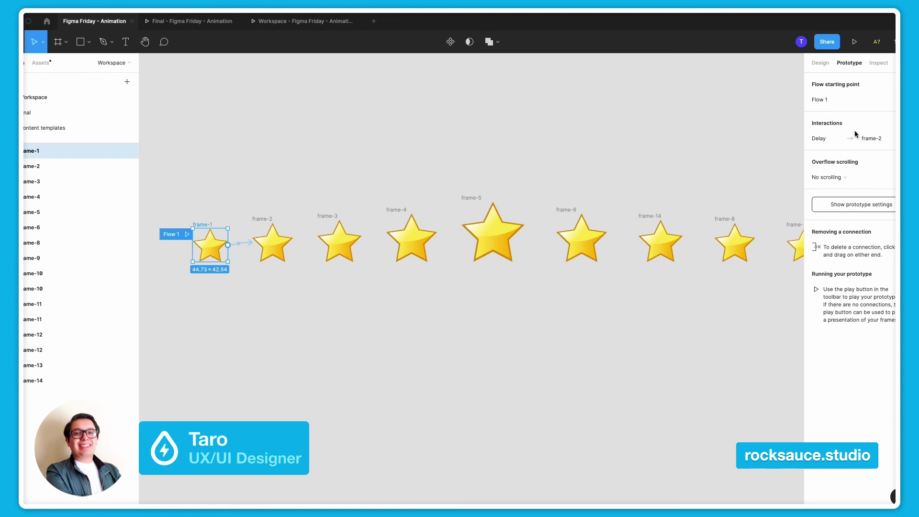
{"action": "left_click", "coordinate": [833, 141]}
{"action": "key", "text": "Escape"}
{"action": "key", "text": "Escape"}
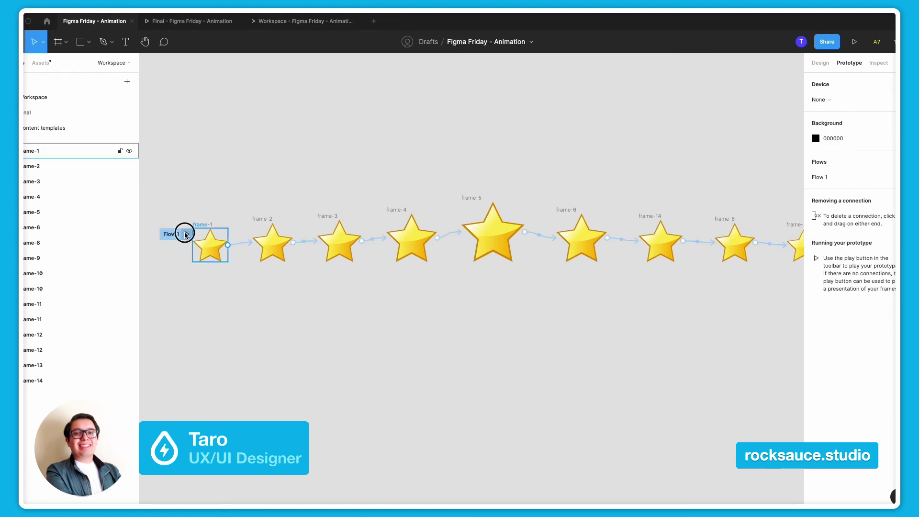
{"action": "left_click", "coordinate": [187, 233]}
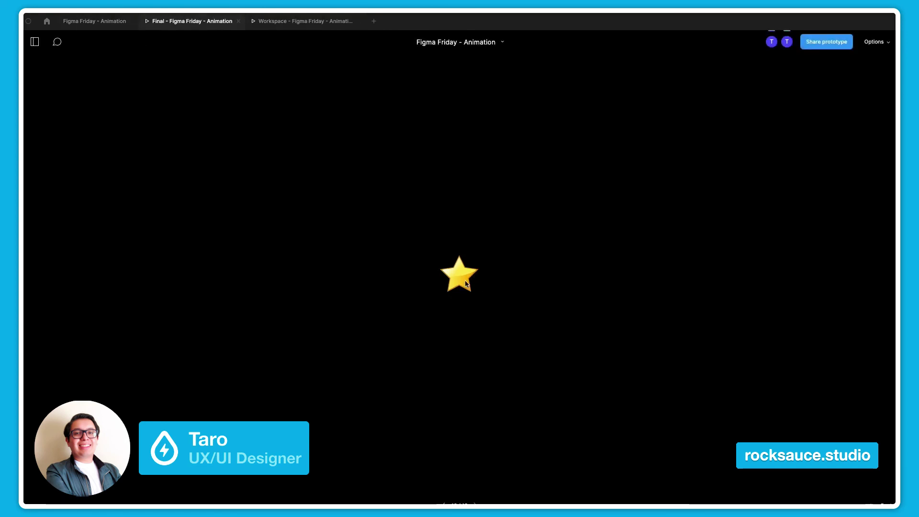
{"action": "left_click", "coordinate": [100, 25]}
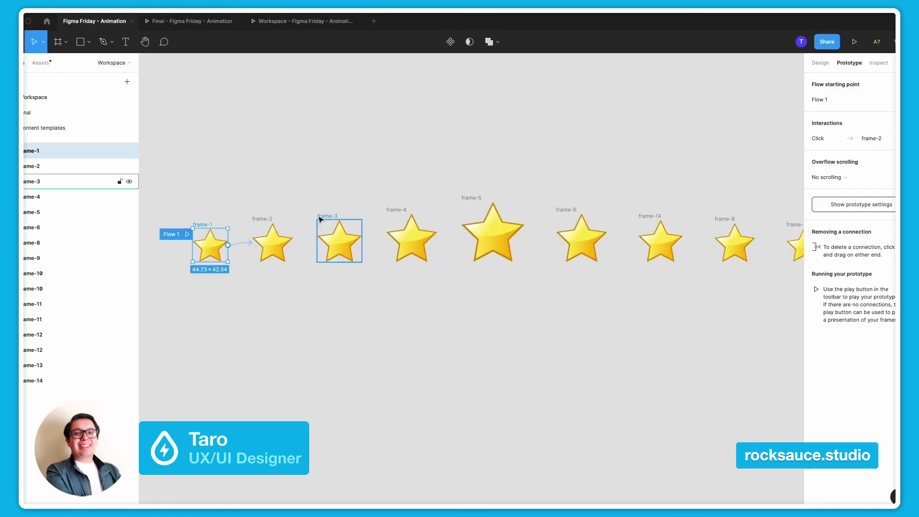
Inspect the interactions on frame-5, frame-6, frame-14, frame-2 and frame-3.
{"action": "left_click", "coordinate": [475, 199]}
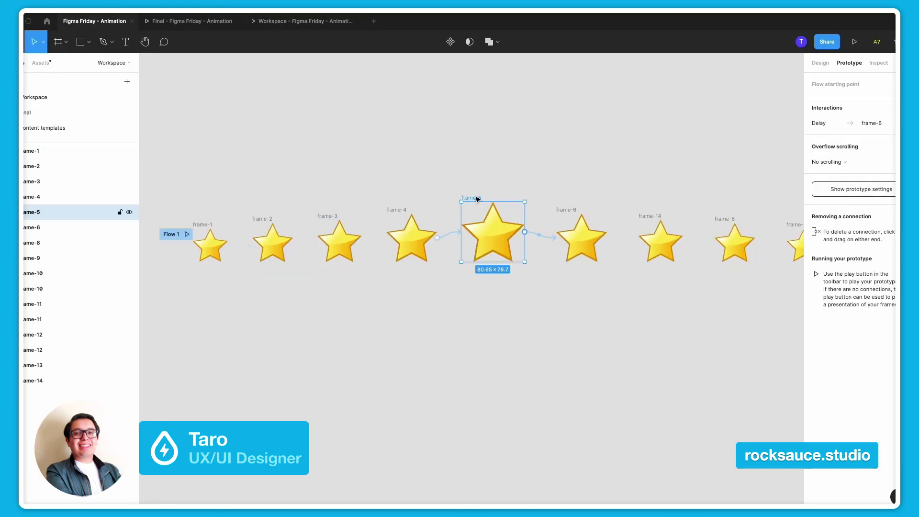
{"action": "left_click", "coordinate": [564, 211]}
{"action": "left_click", "coordinate": [649, 215]}
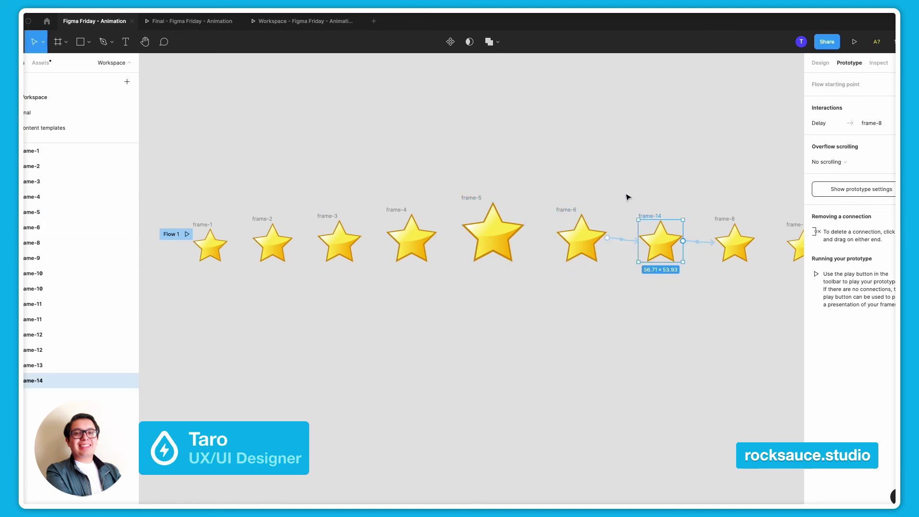
{"action": "left_click", "coordinate": [264, 218]}
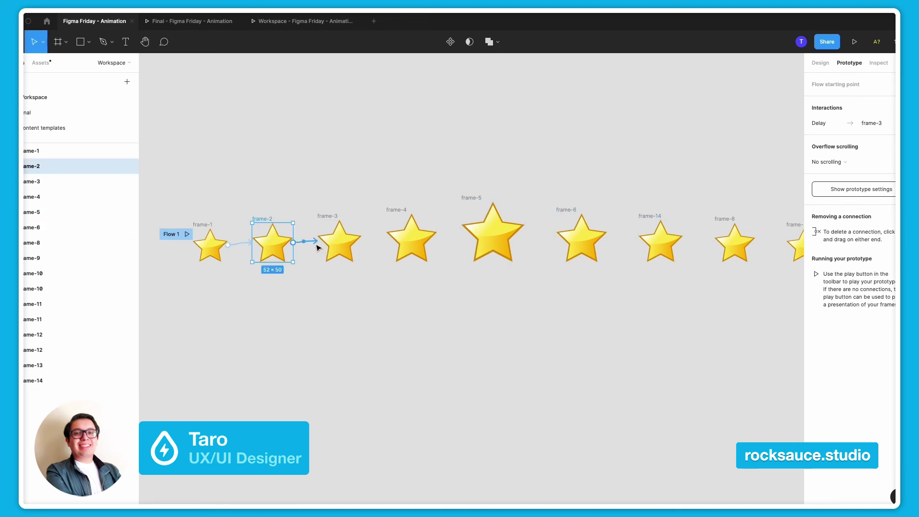
{"action": "left_click", "coordinate": [312, 241]}
{"action": "left_click", "coordinate": [322, 216]}
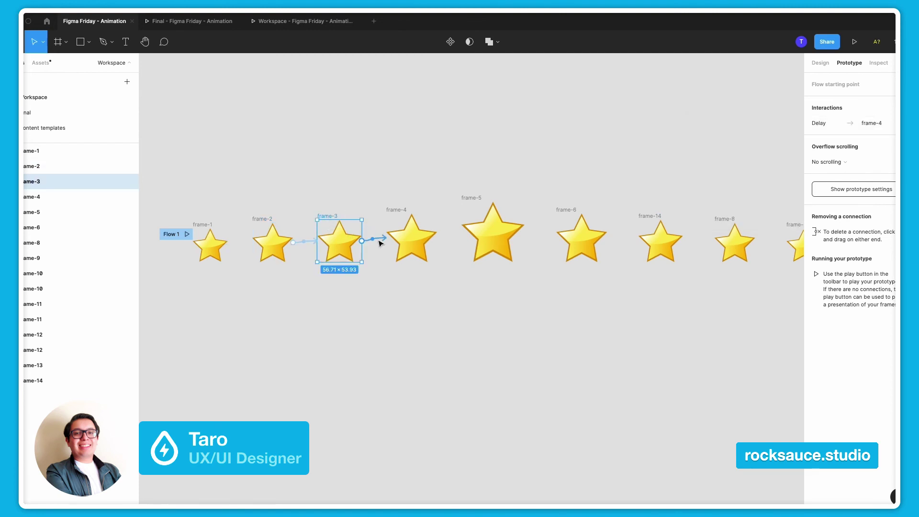
{"action": "left_click", "coordinate": [382, 237]}
Change frame-4's link to frame-5 from On click to After delay of 10ms.
{"action": "left_click", "coordinate": [402, 207]}
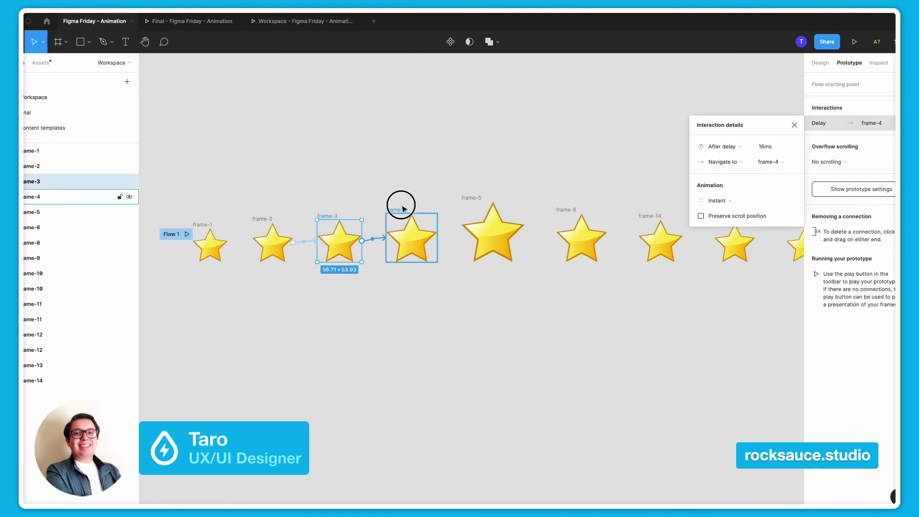
{"action": "left_click", "coordinate": [459, 232]}
{"action": "left_click", "coordinate": [728, 148]}
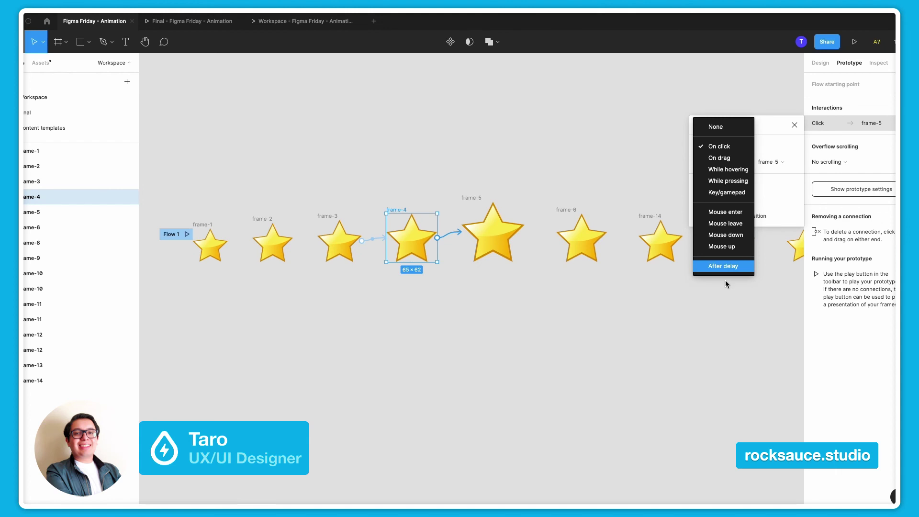
{"action": "left_click", "coordinate": [723, 267]}
{"action": "left_click", "coordinate": [780, 148]}
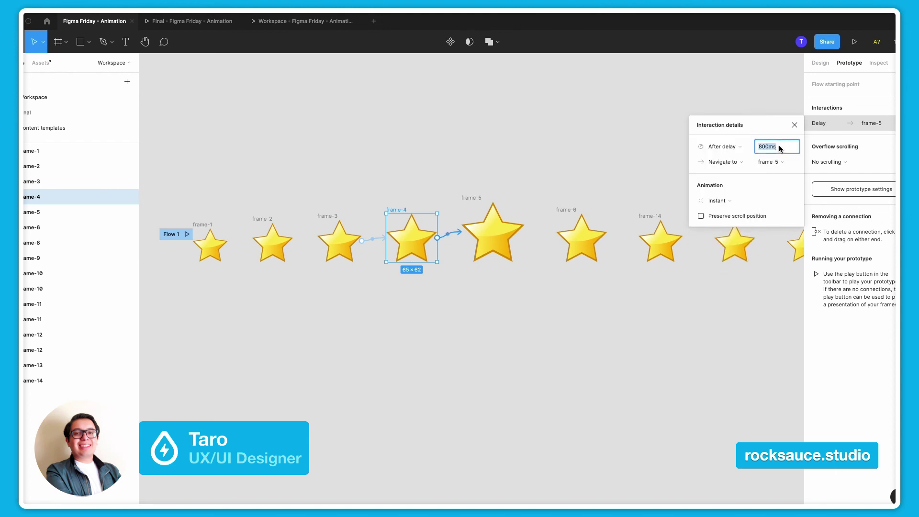
{"action": "type", "text": "10"}
{"action": "key", "text": "Return"}
{"action": "left_click", "coordinate": [482, 188]}
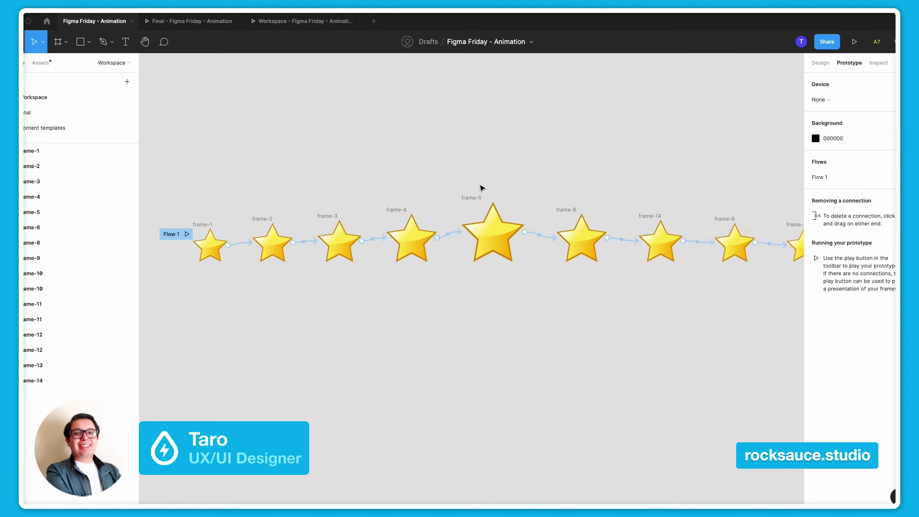
Verify the delays on the frame-5, frame-6, frame-14, frame-8, frame-9 and frame-10 links.
{"action": "left_click", "coordinate": [541, 237]}
{"action": "left_click", "coordinate": [615, 240]}
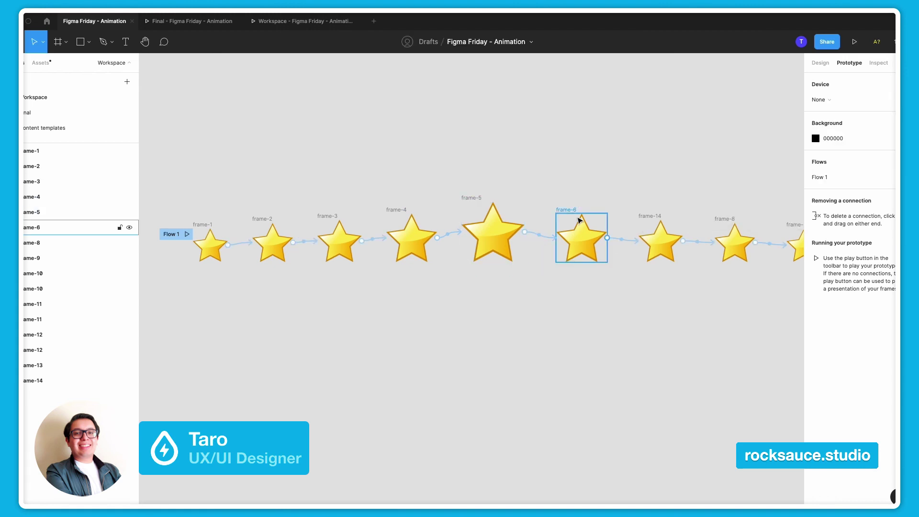
{"action": "left_click", "coordinate": [624, 241]}
{"action": "left_click", "coordinate": [700, 325]}
{"action": "scroll", "coordinate": [693, 316], "scroll_direction": "right", "scroll_amount": 8}
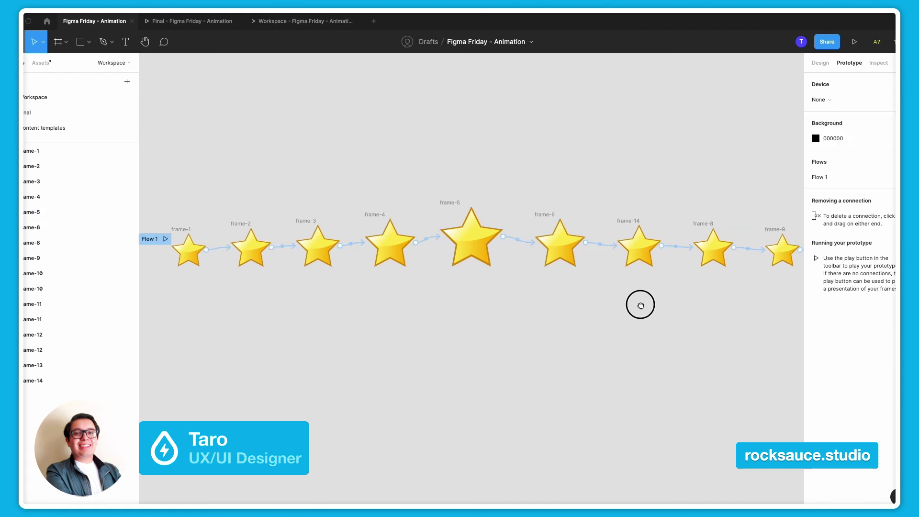
{"action": "left_click", "coordinate": [522, 269]}
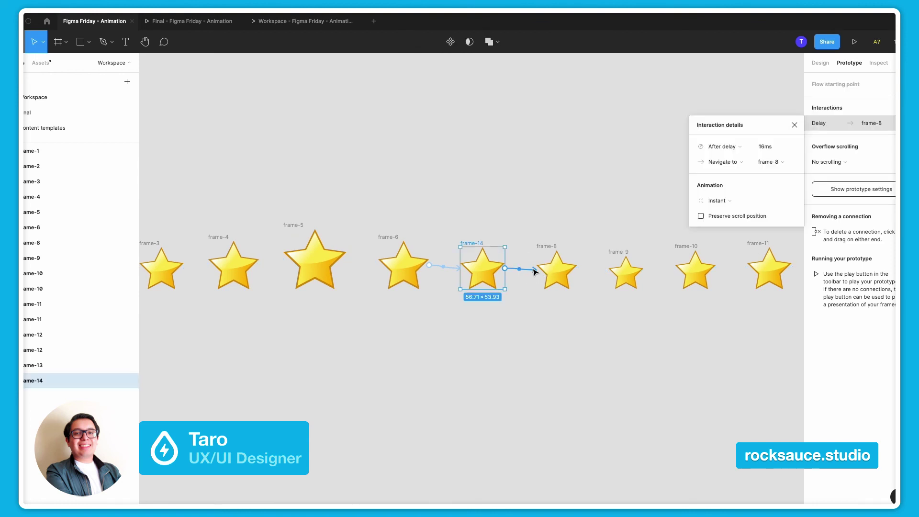
{"action": "left_click", "coordinate": [596, 280]}
{"action": "left_click", "coordinate": [615, 272]}
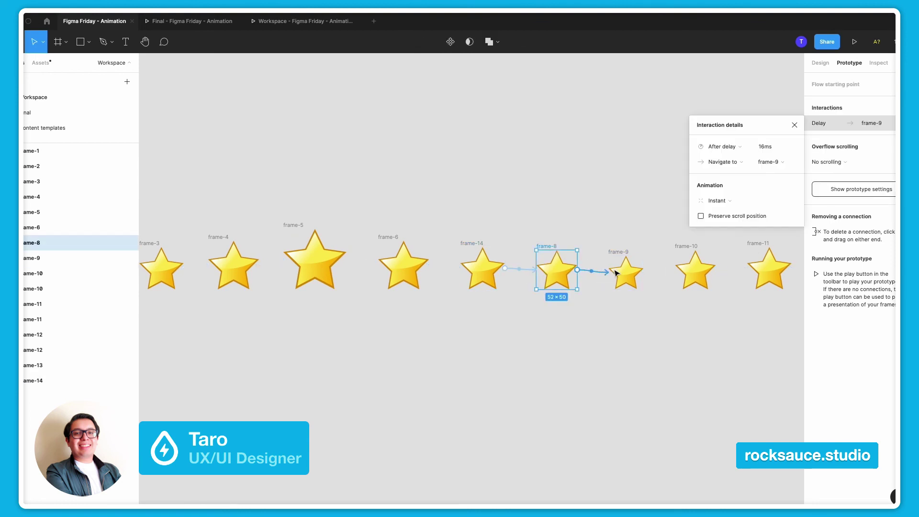
{"action": "left_click", "coordinate": [662, 271]}
{"action": "left_click", "coordinate": [663, 270]}
{"action": "left_click", "coordinate": [696, 243]}
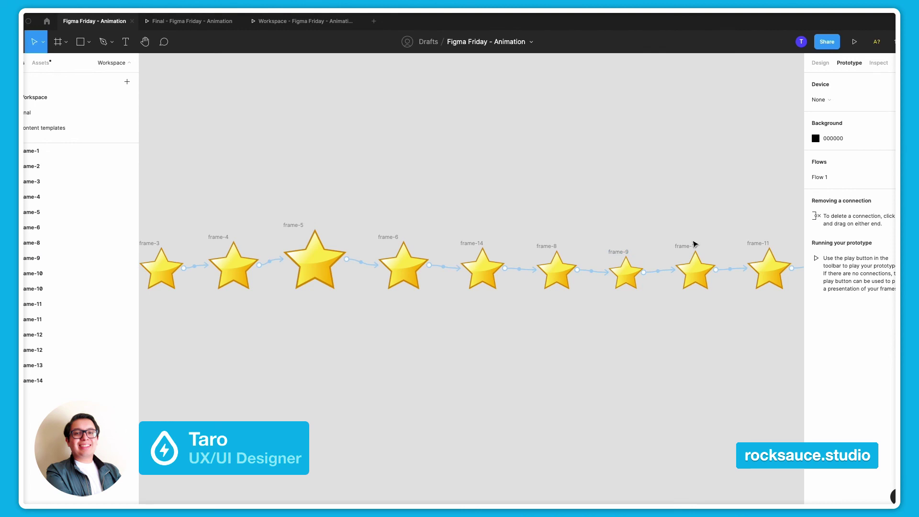
{"action": "left_click", "coordinate": [730, 271]}
Connect frame-11 to frame-12 and check frame-12's link to frame-13.
{"action": "left_click_drag", "start_coordinate": [735, 318], "coordinate": [572, 327]}
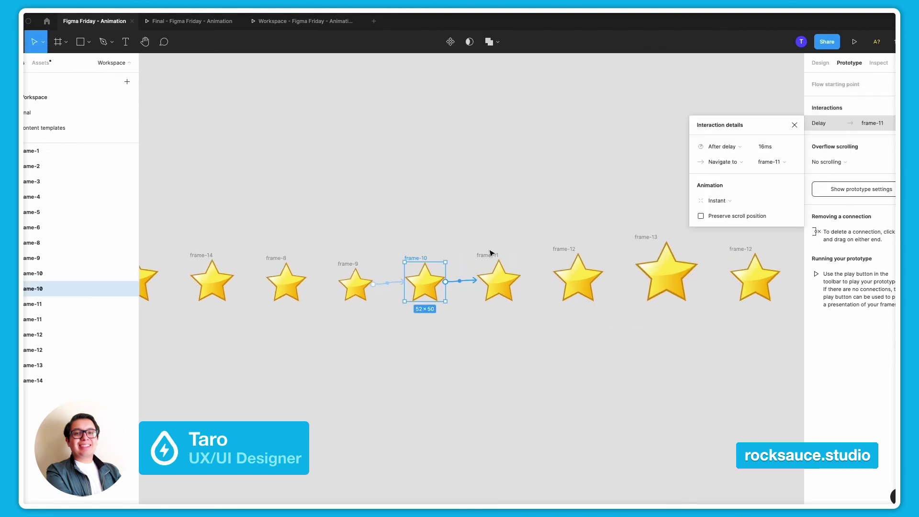
{"action": "left_click", "coordinate": [488, 256]}
{"action": "left_click_drag", "start_coordinate": [521, 280], "coordinate": [623, 276]}
{"action": "left_click", "coordinate": [566, 256]}
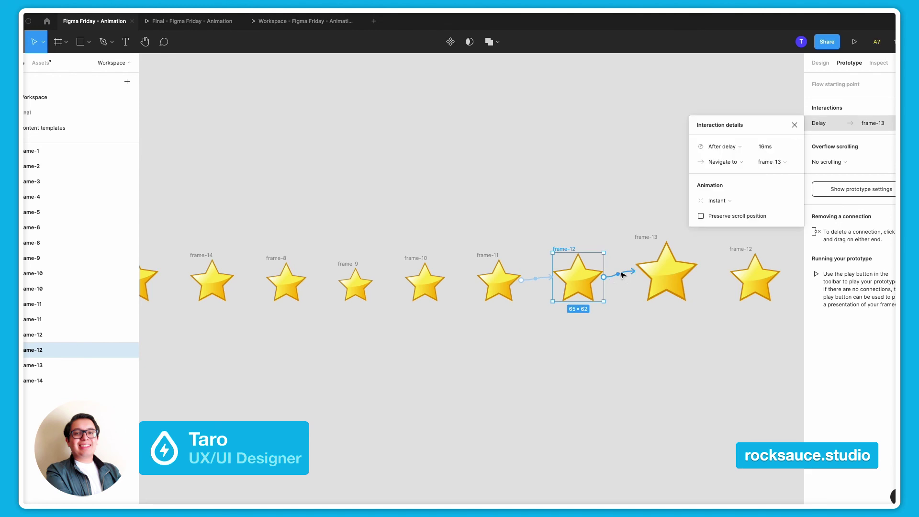
{"action": "left_click", "coordinate": [674, 228]}
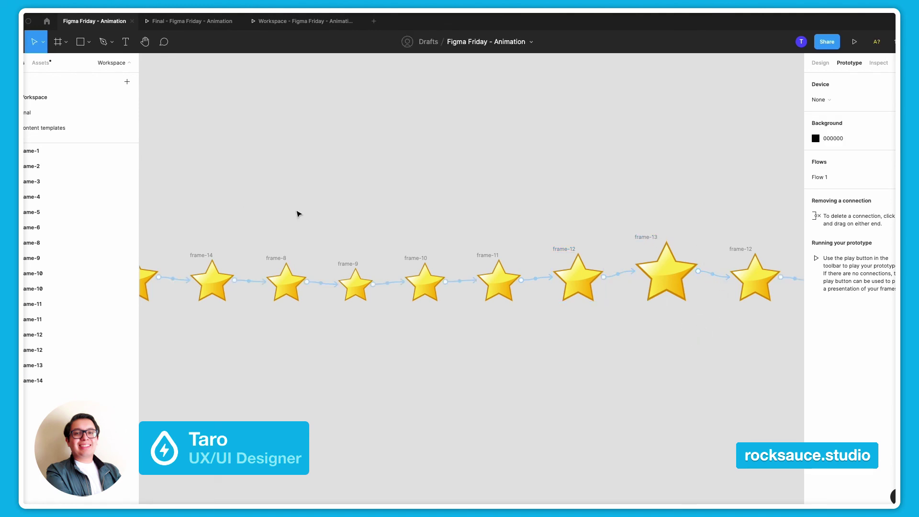
{"action": "scroll", "coordinate": [306, 200], "scroll_direction": "down", "scroll_amount": 1}
Scroll back to frame-1 and play Flow 1 to check the updated star timing.
{"action": "scroll", "coordinate": [285, 174], "scroll_direction": "left", "scroll_amount": 7}
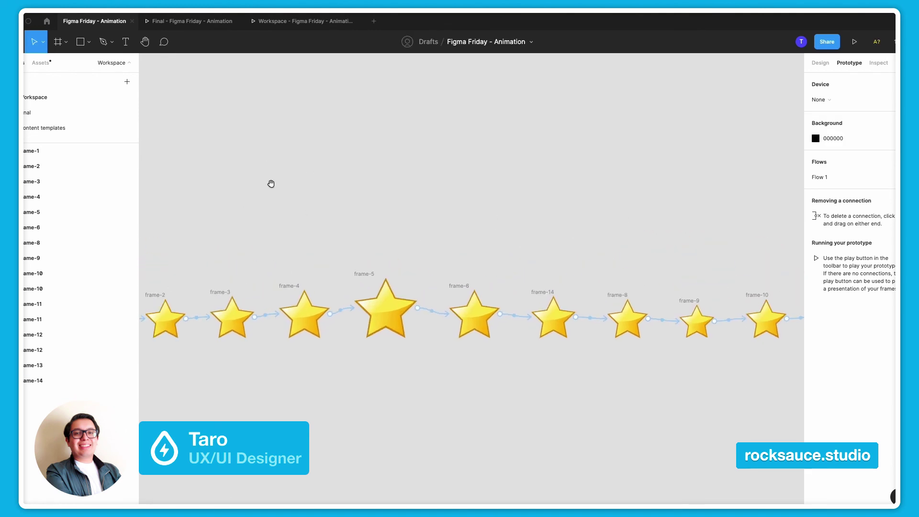
{"action": "scroll", "coordinate": [271, 183], "scroll_direction": "left", "scroll_amount": 5}
{"action": "left_click", "coordinate": [334, 258]}
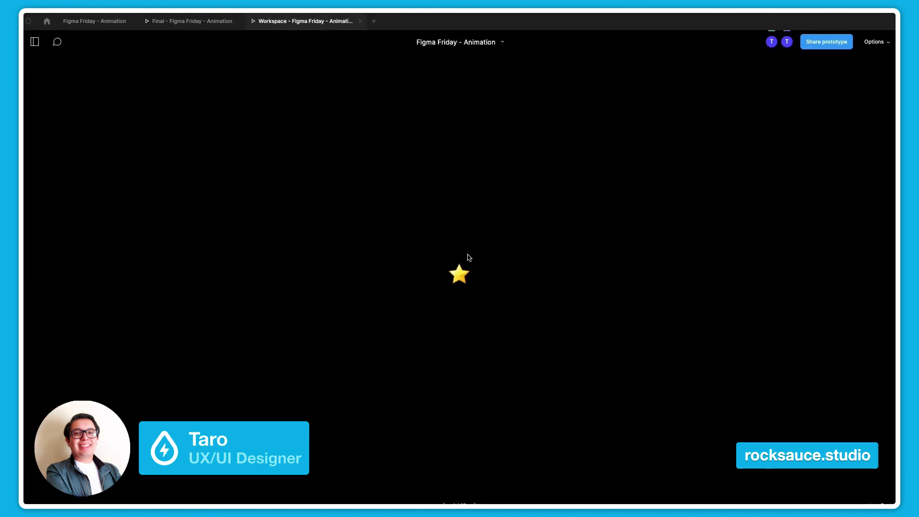